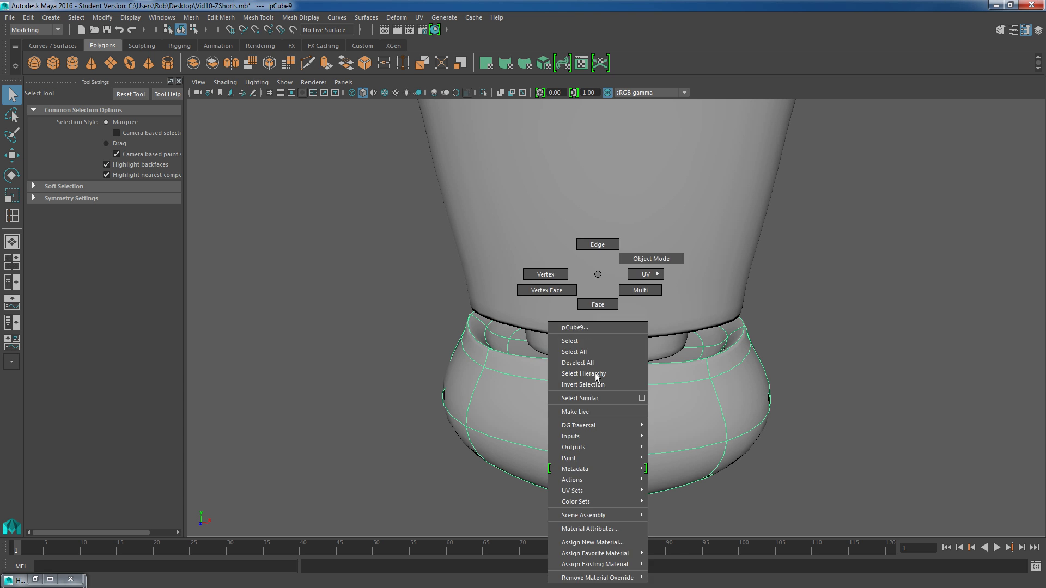
Step: Move the centre front vertex of the shorts' waist rim slightly downward
alt+drag(599, 409, 601, 371)
click(587, 350)
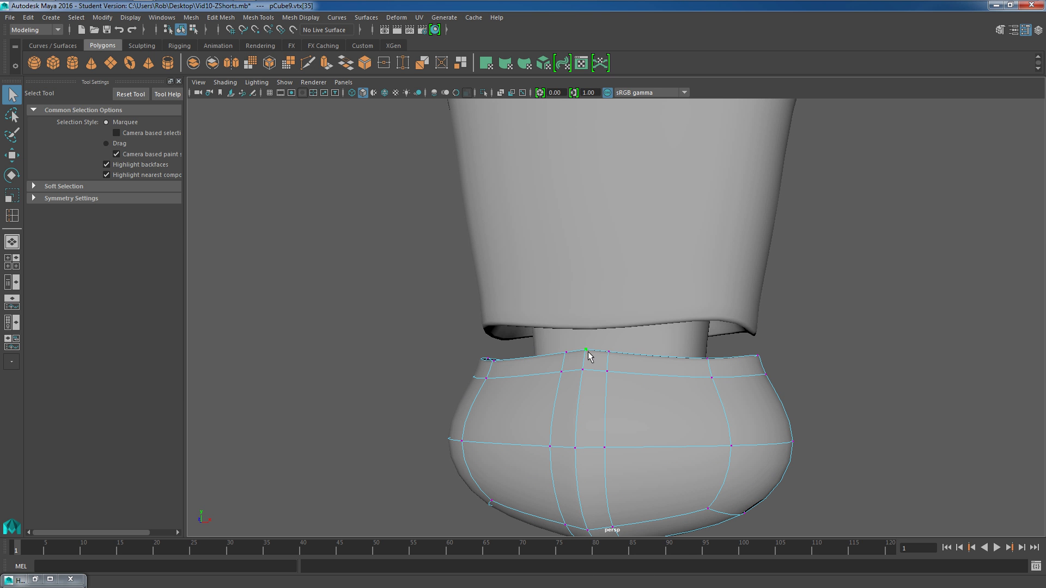
key(w)
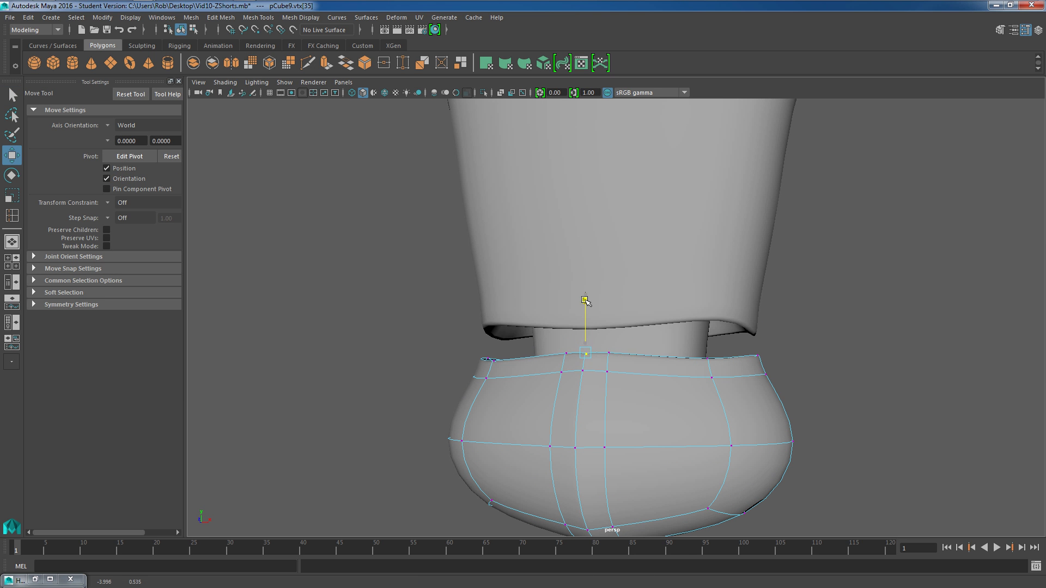
click(839, 384)
Step: Select the edge loop around the shorts' waist opening and scale it to fit around the torso
scroll(834, 386, down, 4)
alt+drag(748, 394, 659, 407)
right_drag(598, 372, 598, 250)
alt+drag(569, 312, 602, 332)
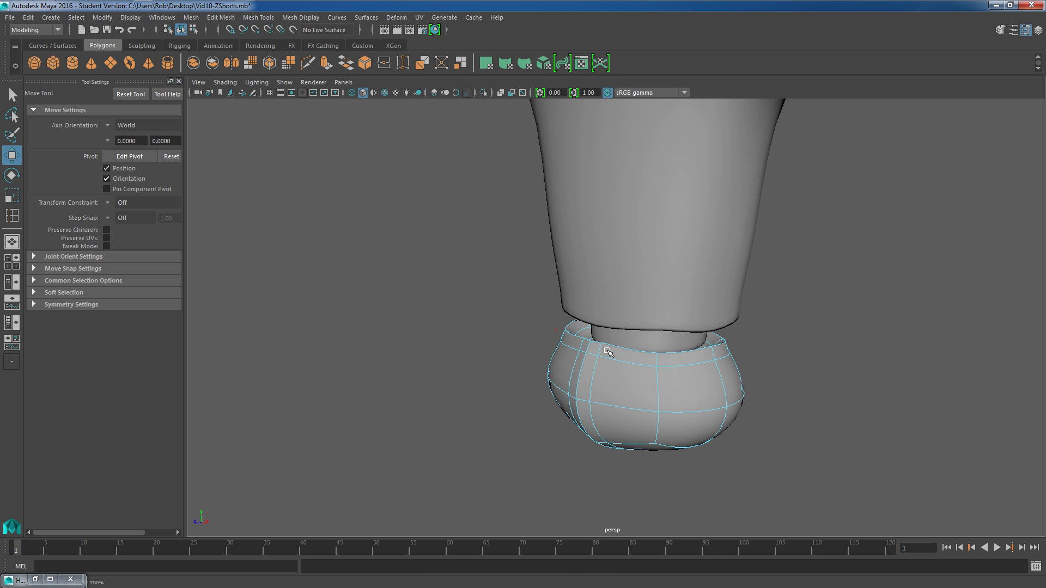
scroll(589, 348, up, 3)
click(575, 364)
double_click(572, 380)
alt+drag(841, 420, 658, 414)
key(r)
click(525, 373)
Step: Adjust the height of the centre front waist vertex again to even out the rim
mouse_move(526, 373)
alt+mouse_down()
mouse_move(576, 357)
mouse_move(712, 383)
mouse_move(768, 378)
mouse_move(626, 366)
mouse_move(649, 364)
mouse_move(694, 368)
mouse_move(621, 374)
mouse_move(636, 347)
alt+mouse_up()
right_drag(604, 294, 553, 277)
click(601, 291)
key(w)
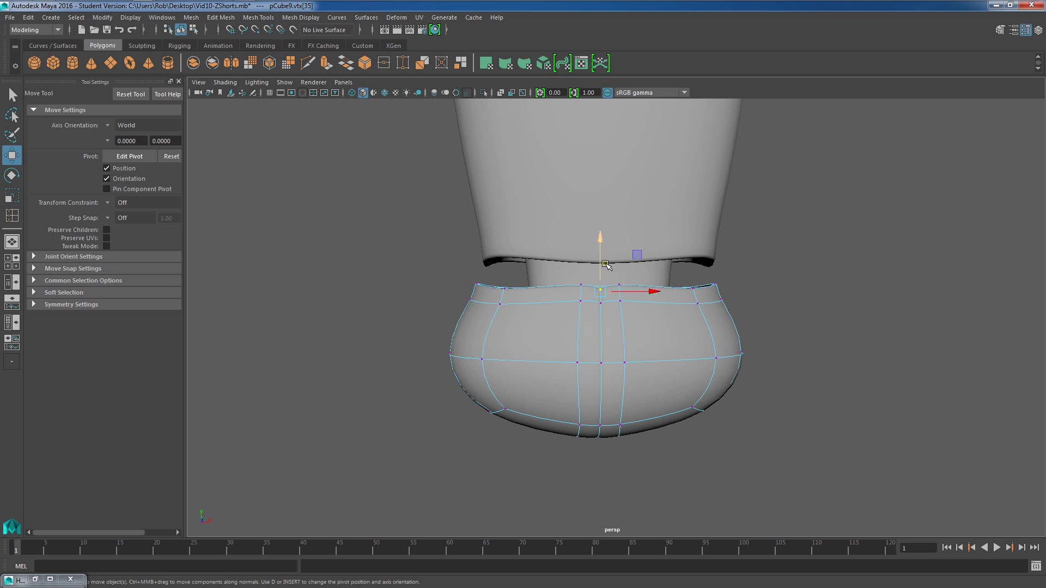
click(773, 313)
Step: Scale the two outermost side vertices of the waist rim inward to about 0.9, closer to the torso
scroll(773, 340, down, 6)
alt+drag(782, 334, 745, 329)
scroll(698, 319, up, 3)
alt+drag(649, 310, 662, 310)
scroll(662, 306, up, 3)
scroll(670, 312, up, 1)
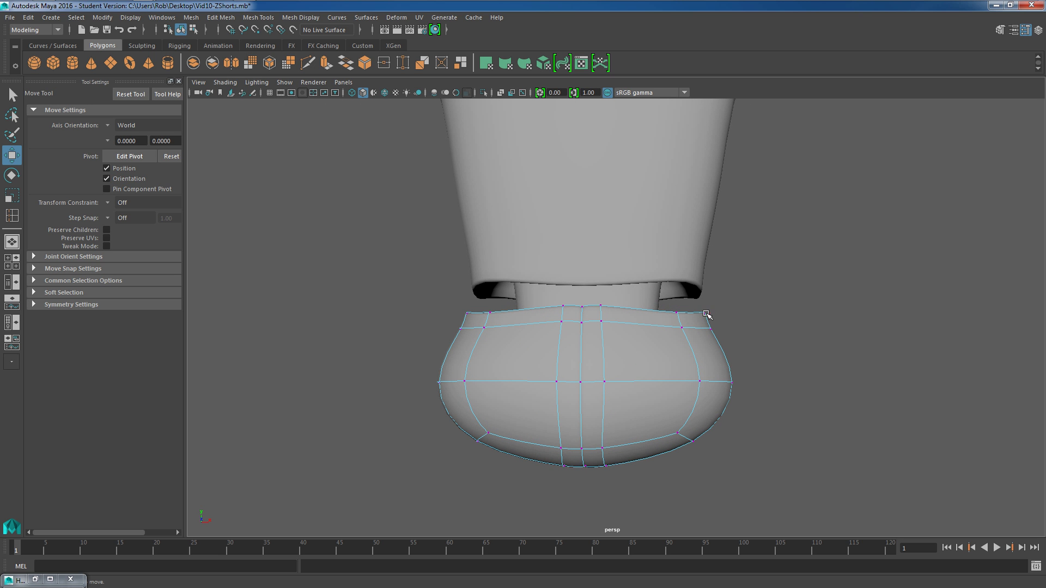
click(706, 314)
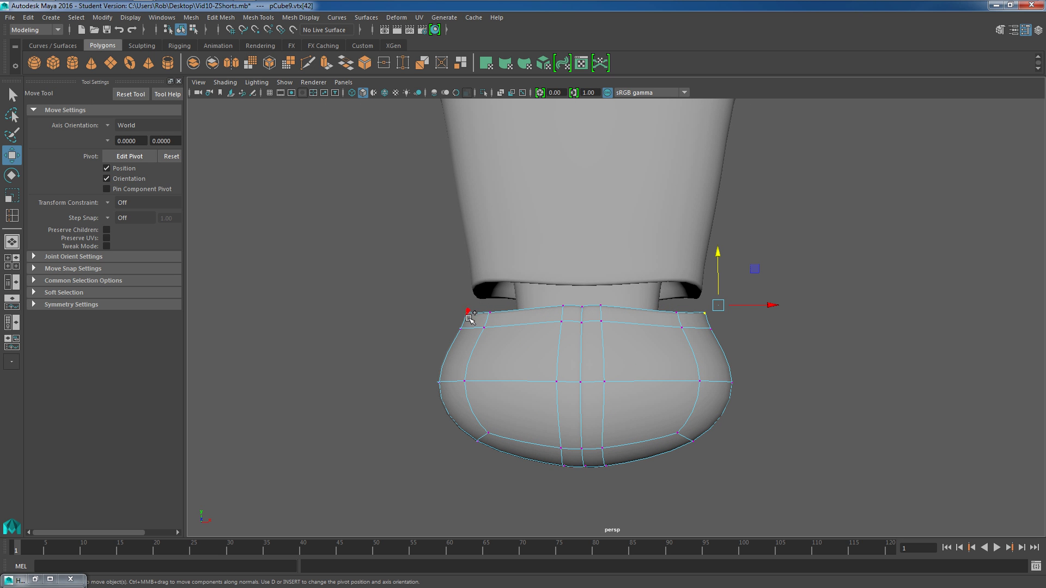
shift+click(468, 314)
mouse_move(408, 285)
alt+mouse_down()
mouse_move(433, 298)
mouse_move(391, 277)
alt+mouse_up()
key(r)
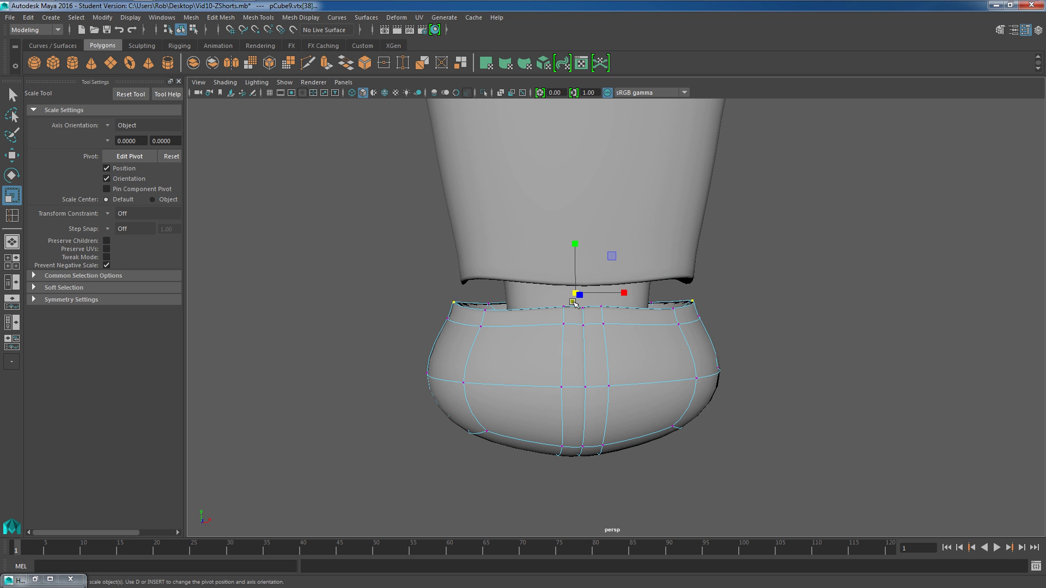
drag(572, 291, 569, 294)
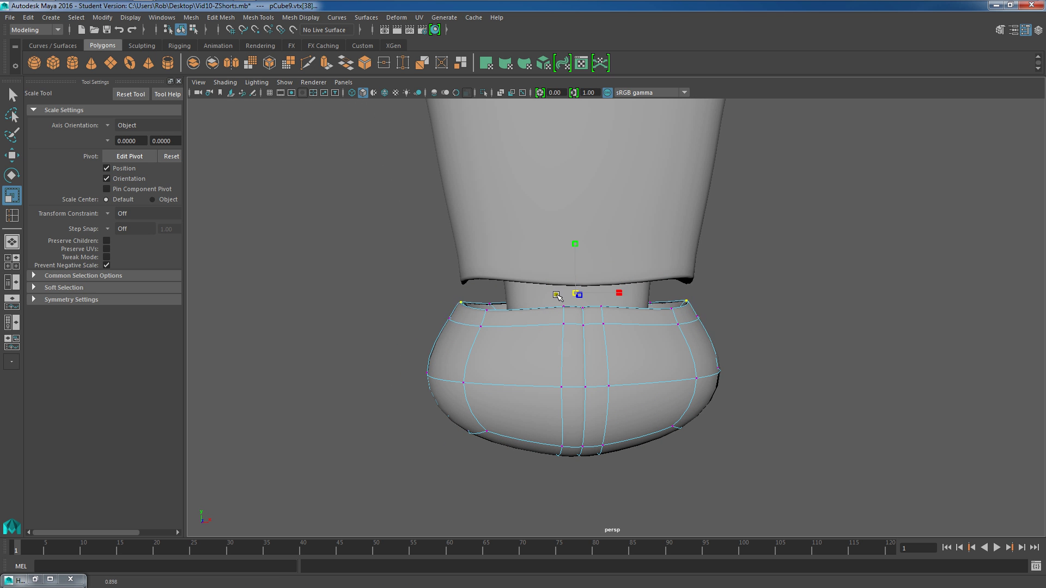
click(779, 328)
Step: Extrude the underside faces on the character's left half of the shorts downward and outward to start a leg
alt+drag(778, 329, 626, 361)
right_drag(627, 275, 679, 263)
click(601, 345)
alt+drag(602, 348, 742, 322)
right_click(744, 322)
right_drag(744, 321, 730, 306)
click(688, 316)
shift+click(745, 352)
shift+click(688, 386)
shift+click(704, 459)
shift+click(733, 451)
alt+drag(857, 455, 602, 311)
scroll(603, 306, down, 8)
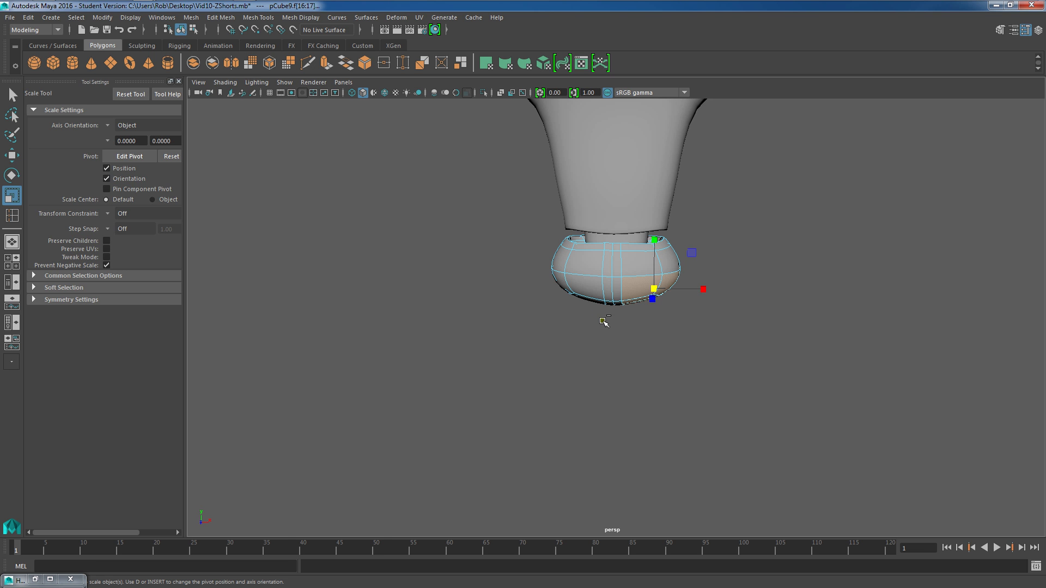
key(ctrl+e)
drag(674, 289, 723, 377)
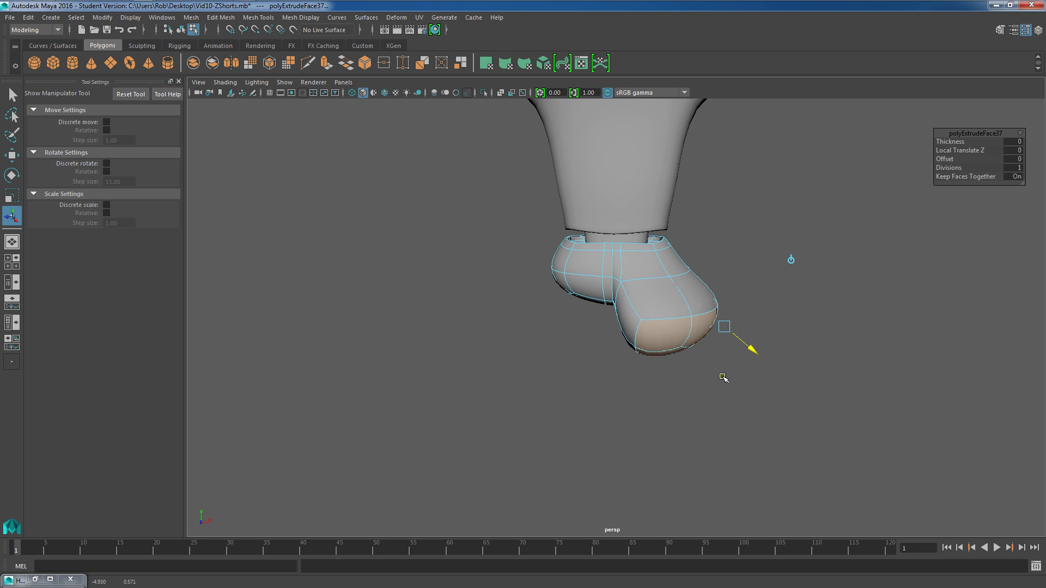
Step: Scale the extruded end faces of the leg and move them downward and sideways to shape it
key(r)
drag(687, 333, 715, 330)
key(w)
mouse_move(782, 286)
alt+mouse_down()
mouse_move(789, 349)
mouse_move(768, 271)
alt+mouse_up()
drag(660, 281, 661, 299)
drag(714, 352, 723, 352)
alt+right_drag(741, 286, 719, 287)
alt+drag(720, 288, 729, 269)
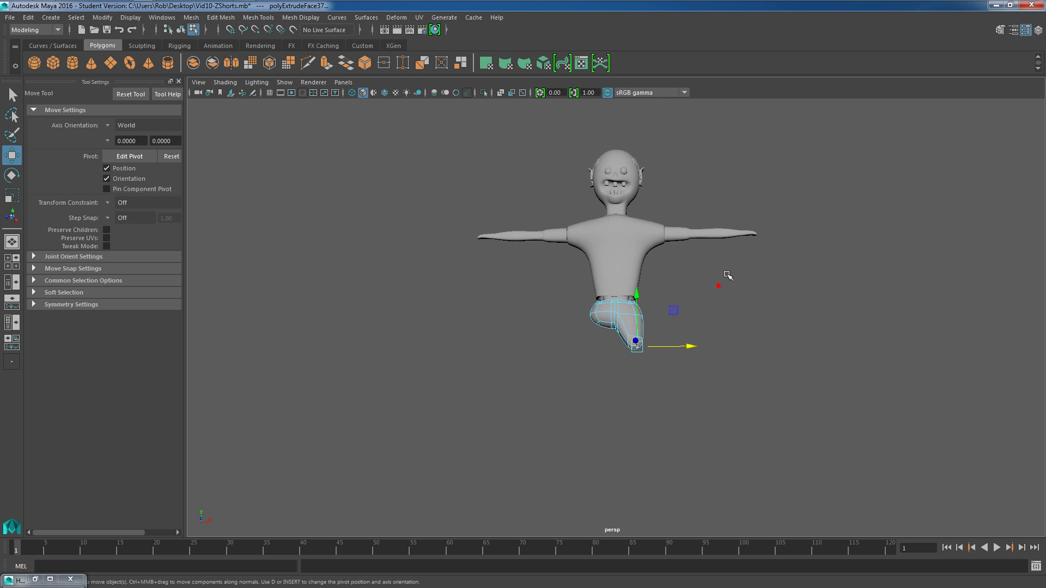
alt+right_drag(718, 297, 731, 327)
click(730, 327)
Step: Try to insert an edge loop around the leg above its lower end in the unsmoothed mesh
alt+middle_drag(737, 368, 656, 297)
mouse_move(657, 297)
alt+mouse_down()
mouse_move(666, 292)
mouse_move(635, 196)
mouse_move(668, 298)
alt+mouse_up()
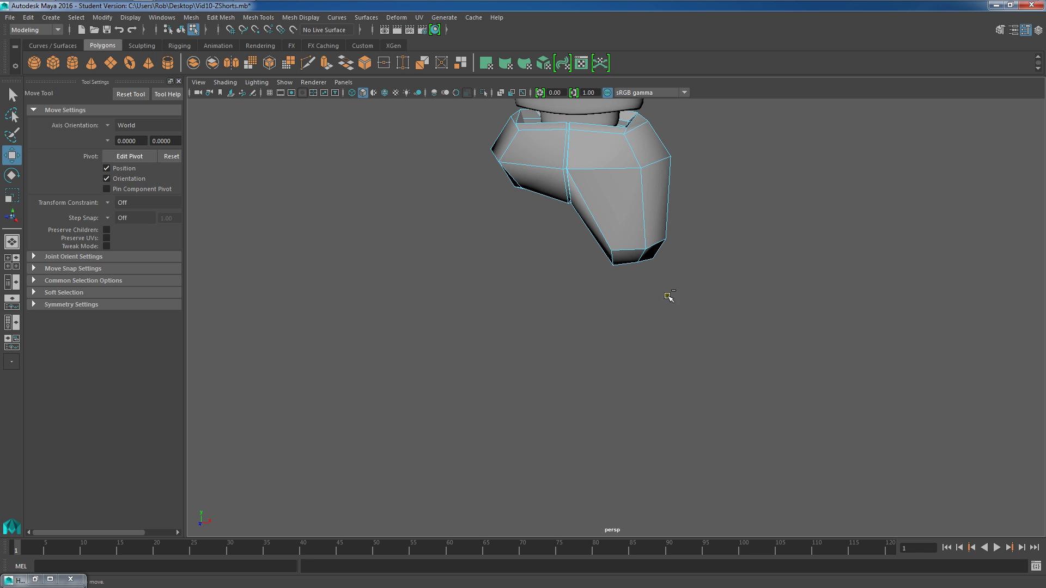
key(g)
drag(644, 224, 656, 226)
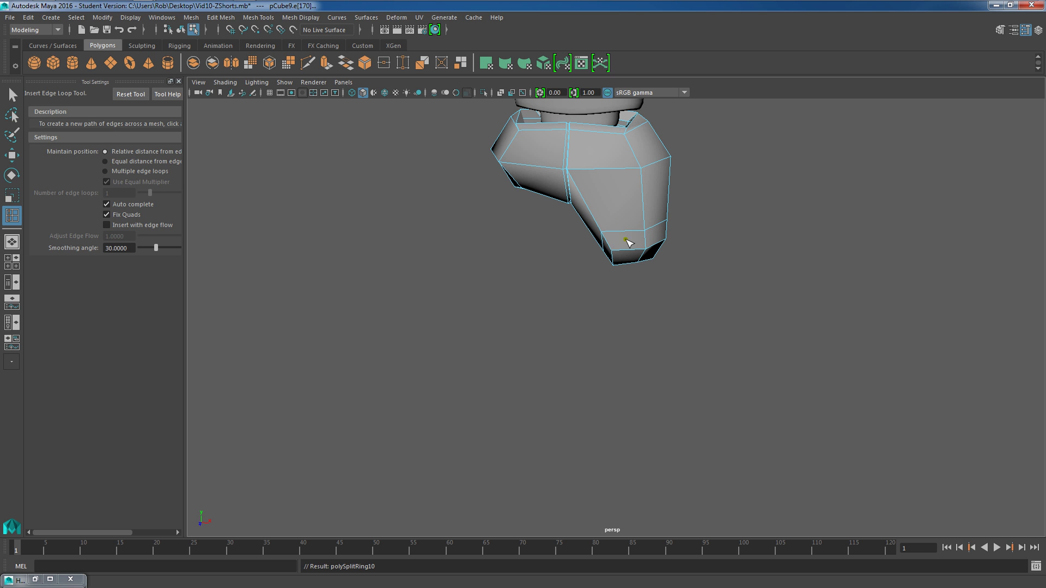
key(ctrl+z)
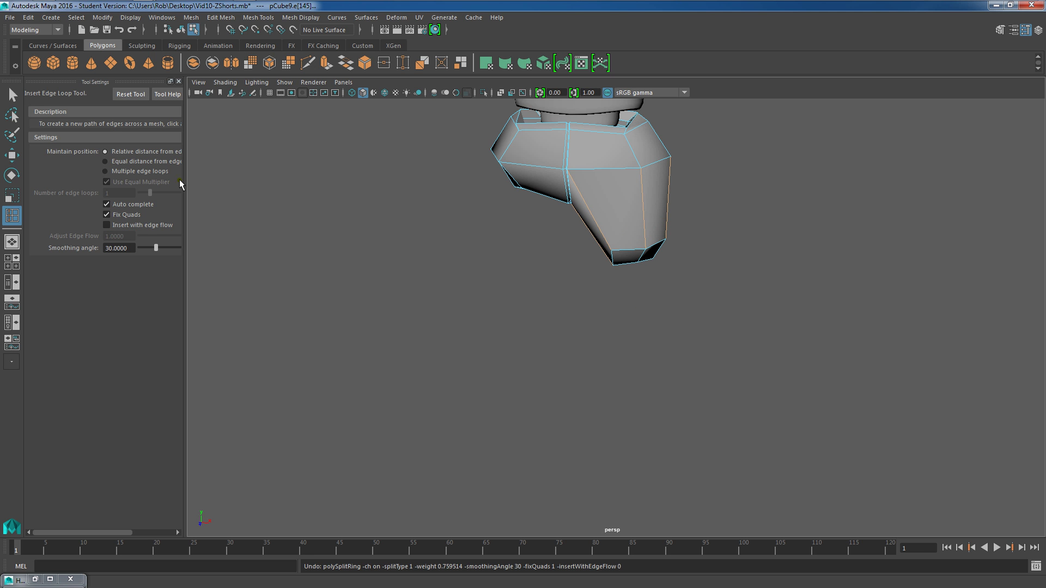
click(13, 97)
Step: Raise the lower front inner vertex of the leg's end to the hem line and align it with the corner above
scroll(557, 268, up, 4)
alt+middle_drag(566, 251, 551, 327)
alt+drag(550, 327, 566, 316)
right_drag(584, 274, 584, 313)
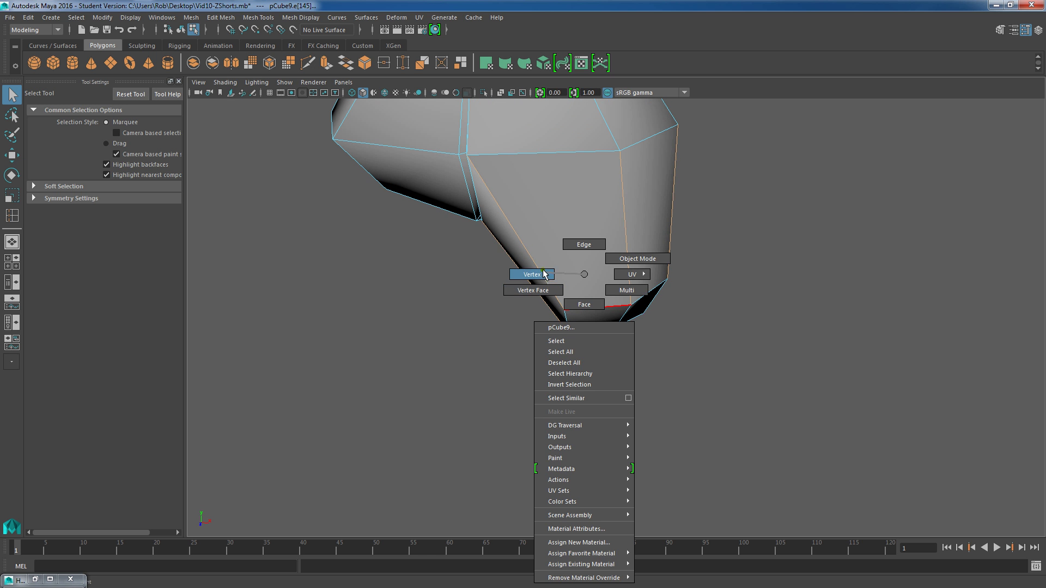
right_drag(544, 272, 544, 275)
alt+drag(567, 355, 563, 311)
click(562, 311)
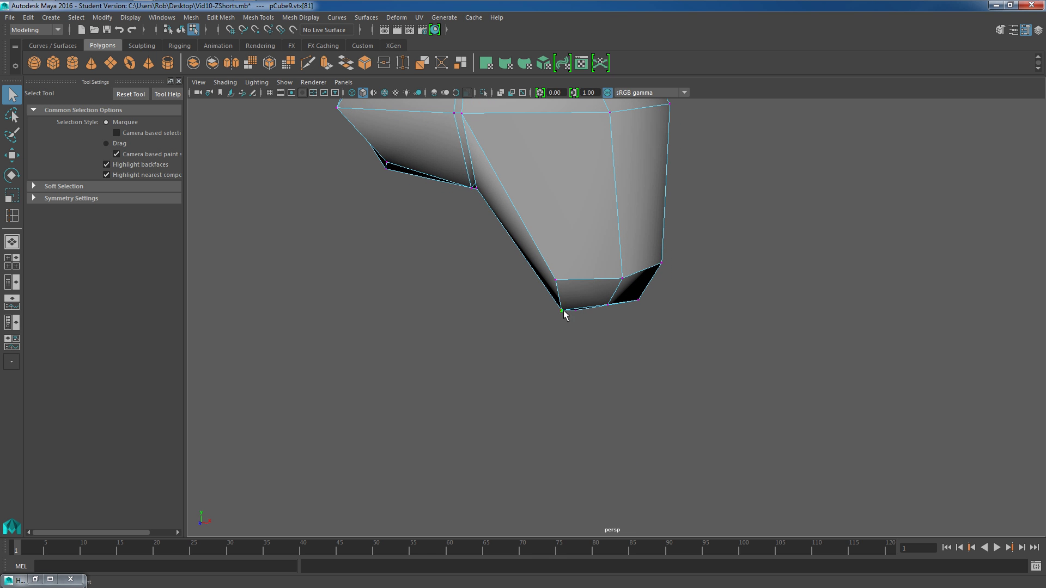
key(w)
drag(561, 253, 561, 233)
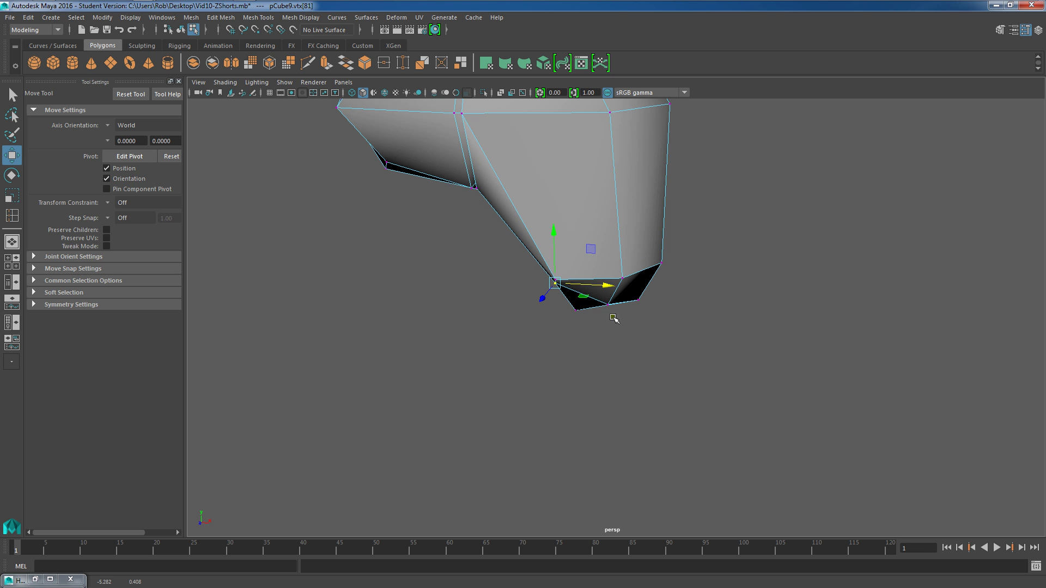
Step: Raise the lower middle and outer vertices of the leg's end to the hem, shifting the outer one outward
click(610, 269)
click(610, 304)
drag(609, 258, 609, 239)
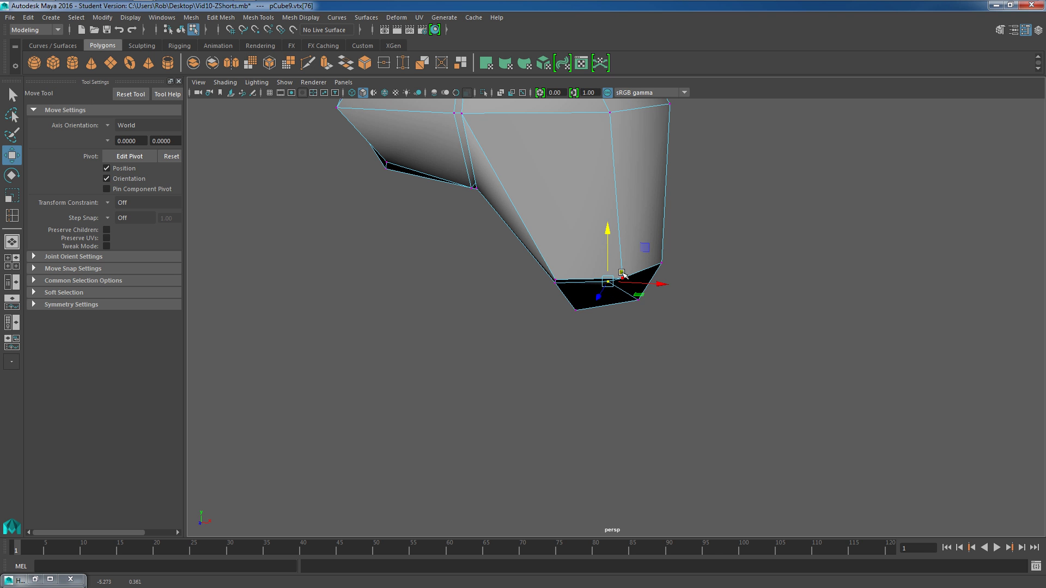
click(638, 300)
drag(641, 254, 642, 229)
drag(697, 280, 708, 280)
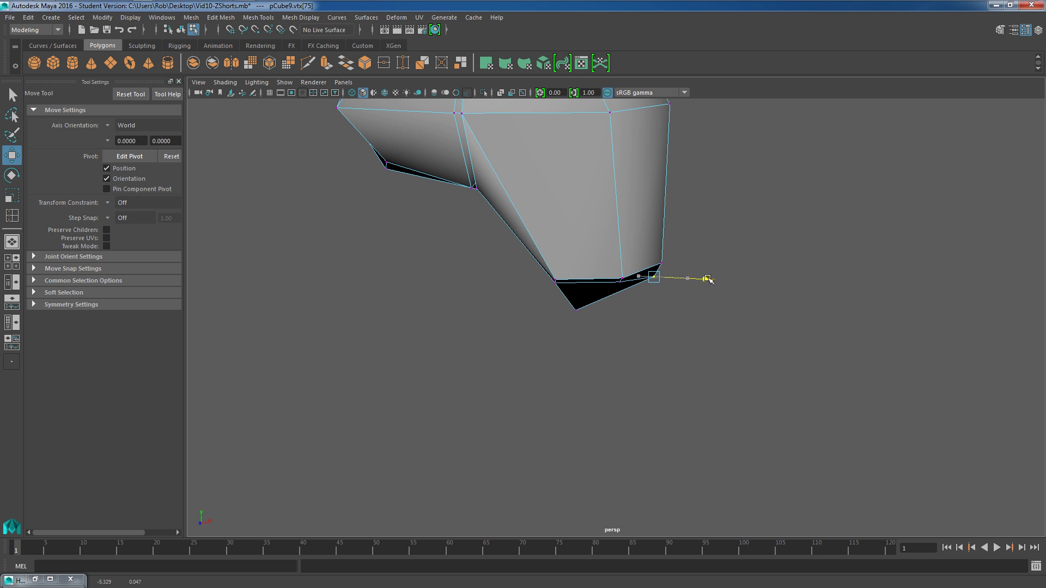
drag(659, 231, 661, 223)
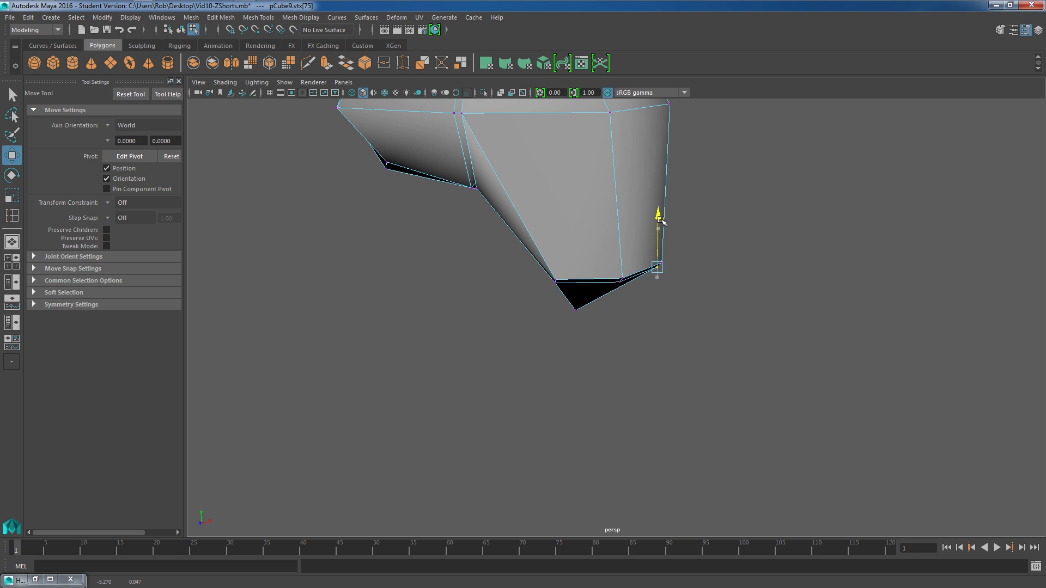
Step: Raise the lowest remaining point under the leg's end so the bottom is nearly flat
click(580, 310)
drag(578, 260, 576, 242)
scroll(625, 362, down, 5)
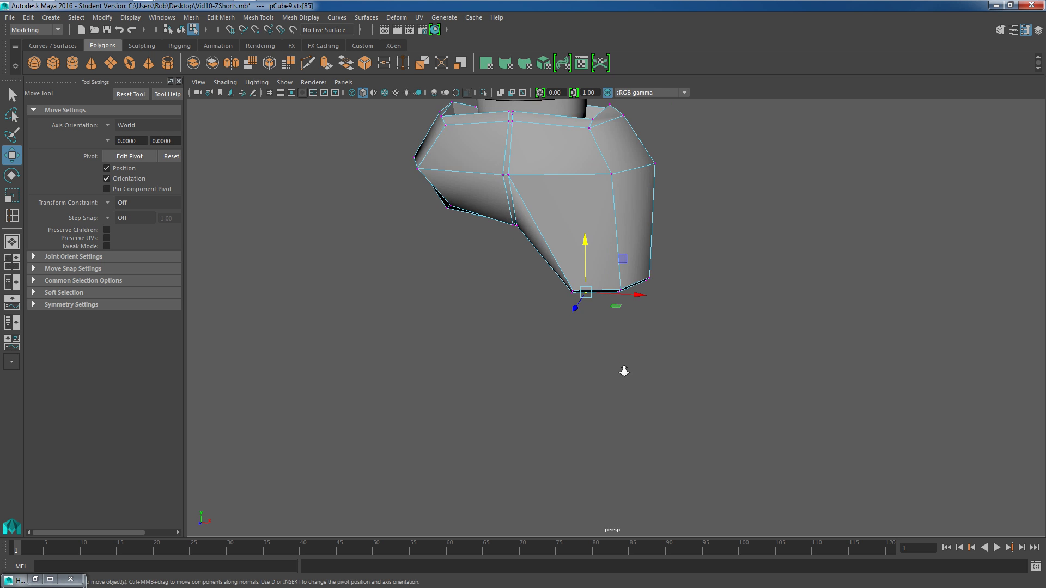
click(635, 367)
Step: Try to insert an edge loop very close to the leg's flattened bottom edge
alt+drag(637, 367, 645, 386)
scroll(645, 385, up, 5)
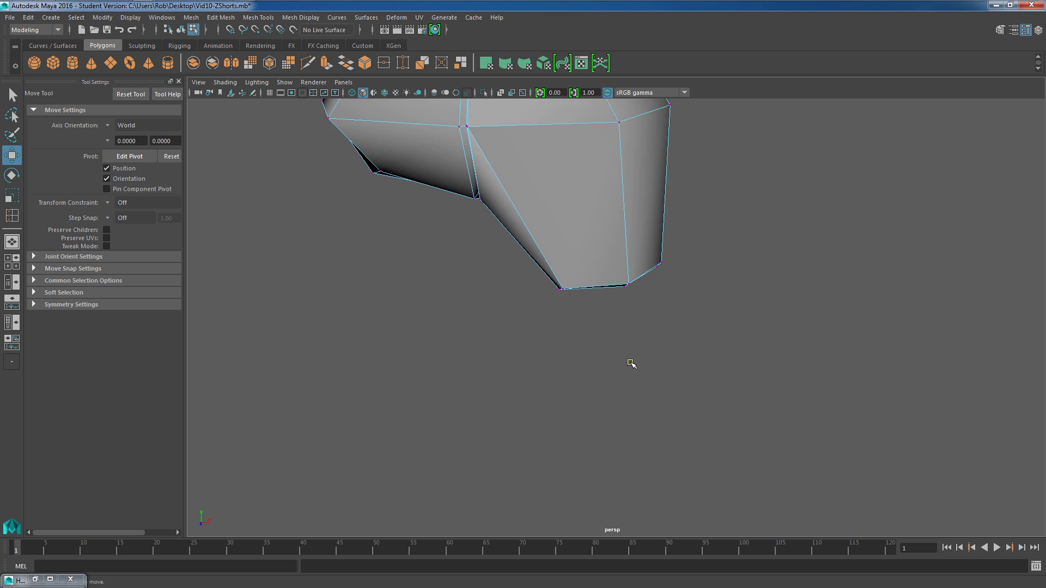
key(y)
click(632, 270)
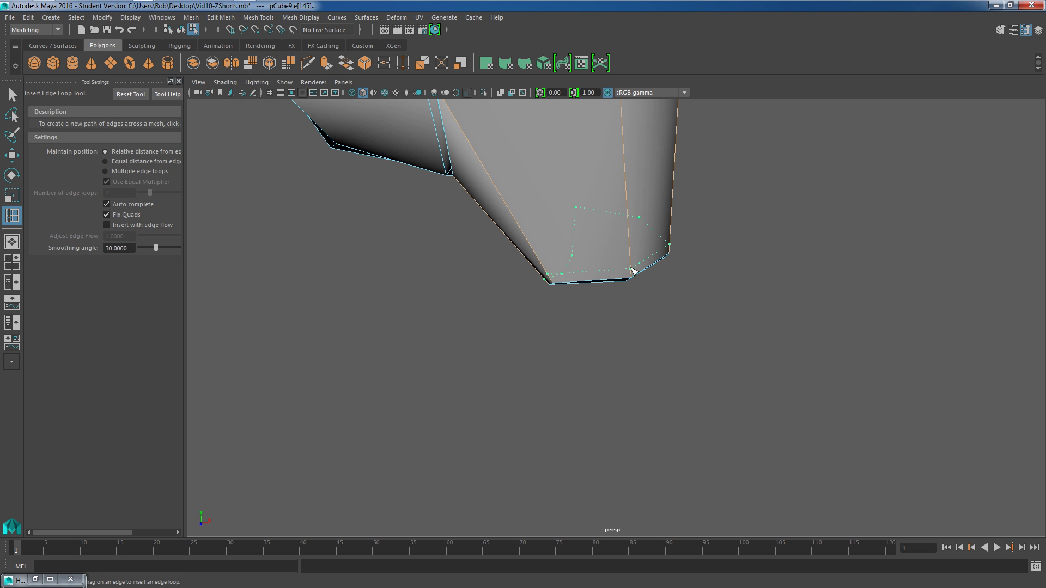
alt+drag(633, 274, 623, 349)
key(ctrl+z)
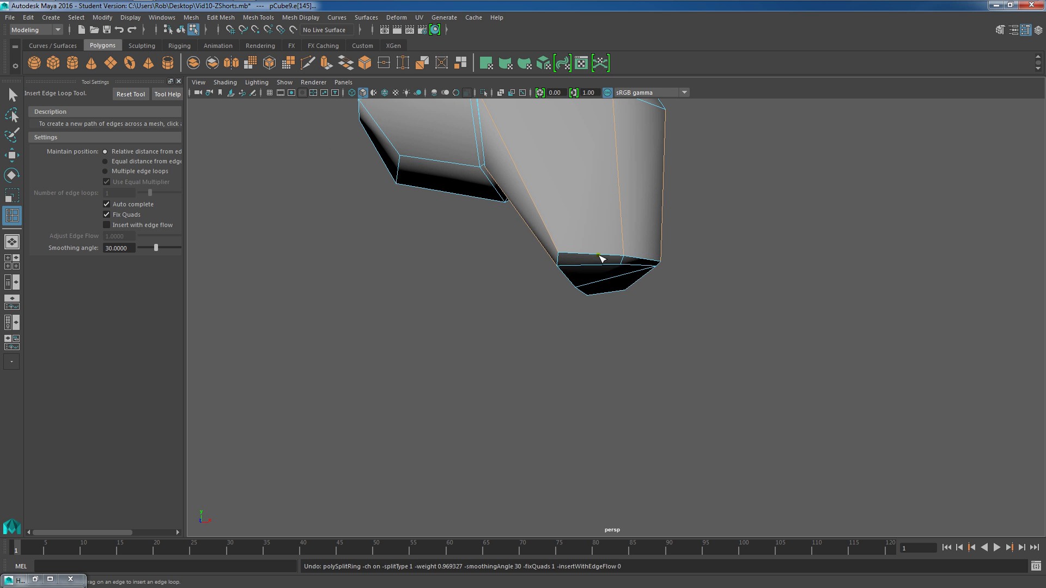
key(q)
Step: Nudge the front middle vertex under the leg's end up to the hem edge
alt+drag(495, 332, 598, 292)
right_drag(602, 283, 581, 270)
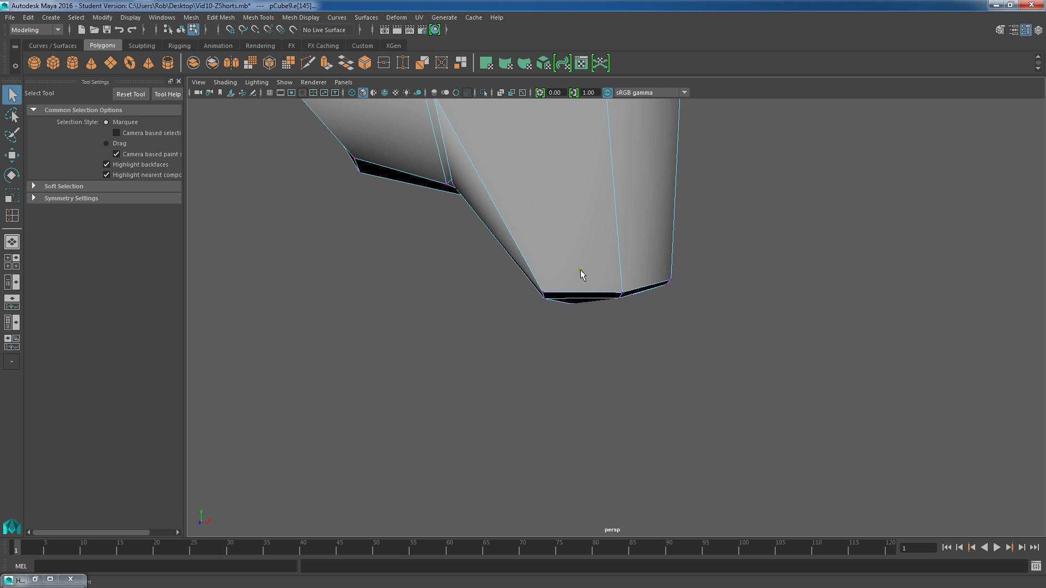
click(621, 296)
key(w)
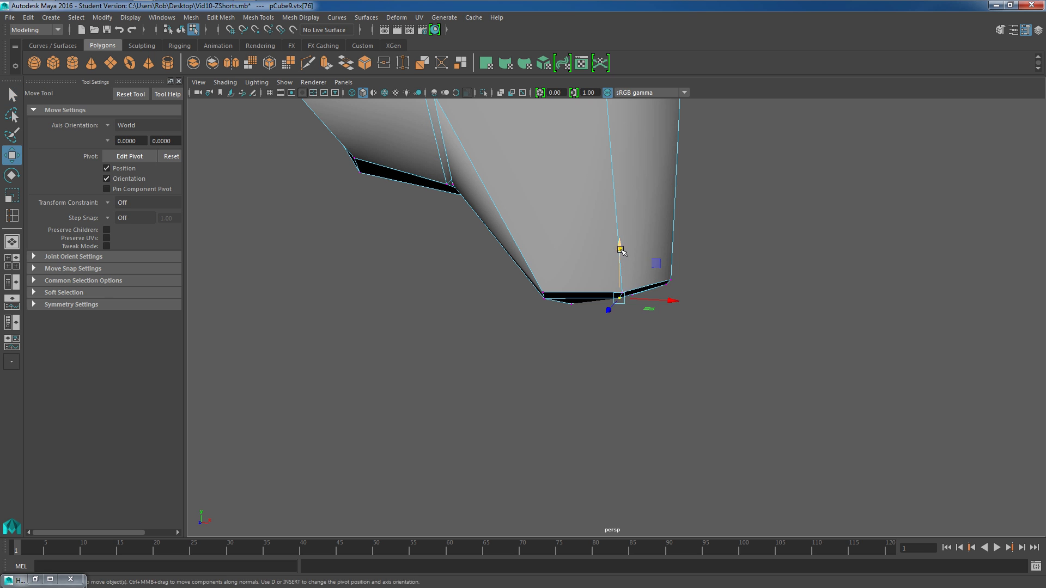
click(573, 302)
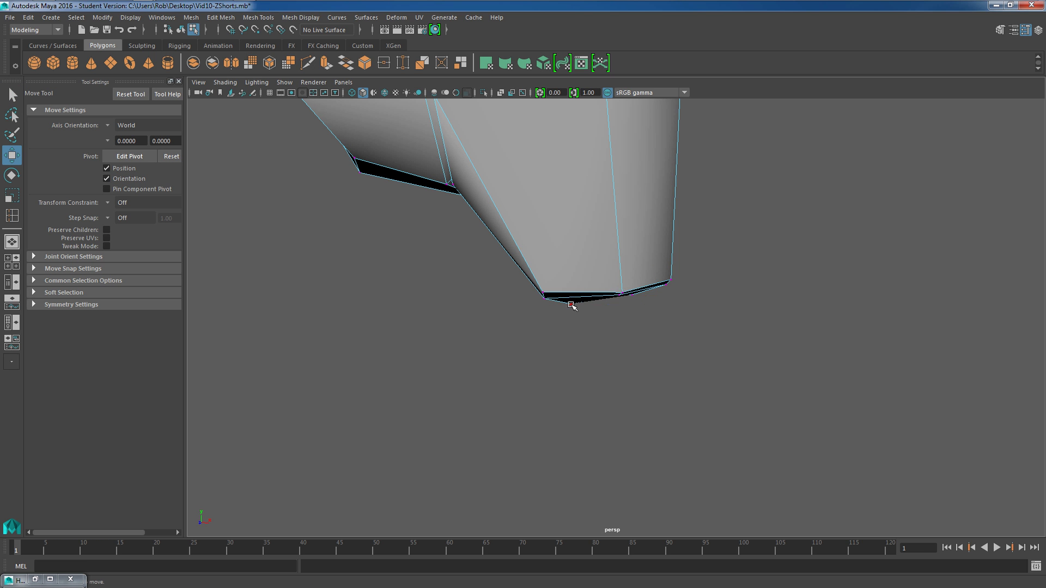
Step: Raise the two lowest rear vertices on the underside of the leg's end
alt+drag(600, 343, 600, 331)
click(591, 309)
drag(592, 259, 593, 251)
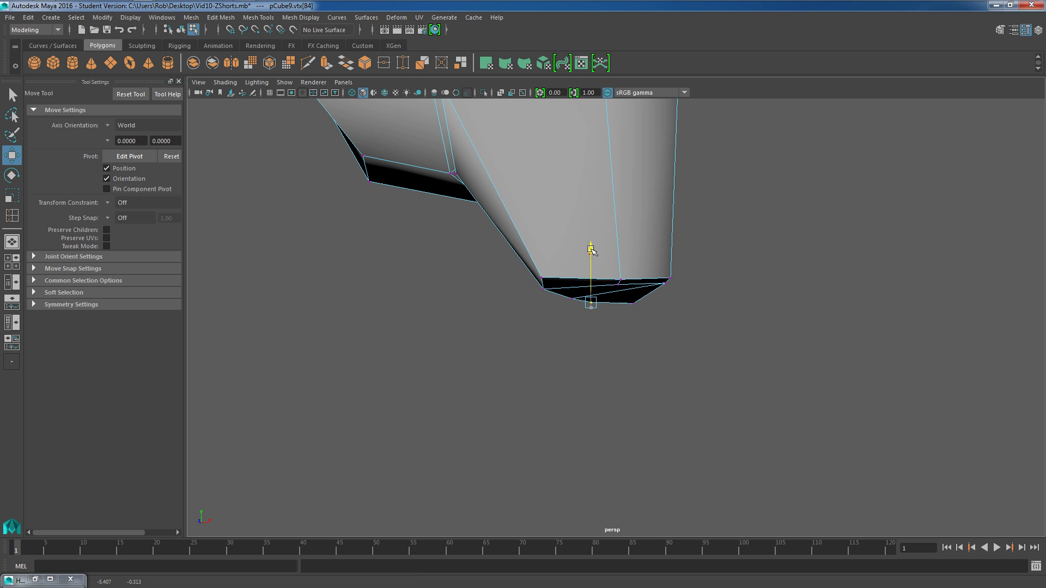
click(634, 304)
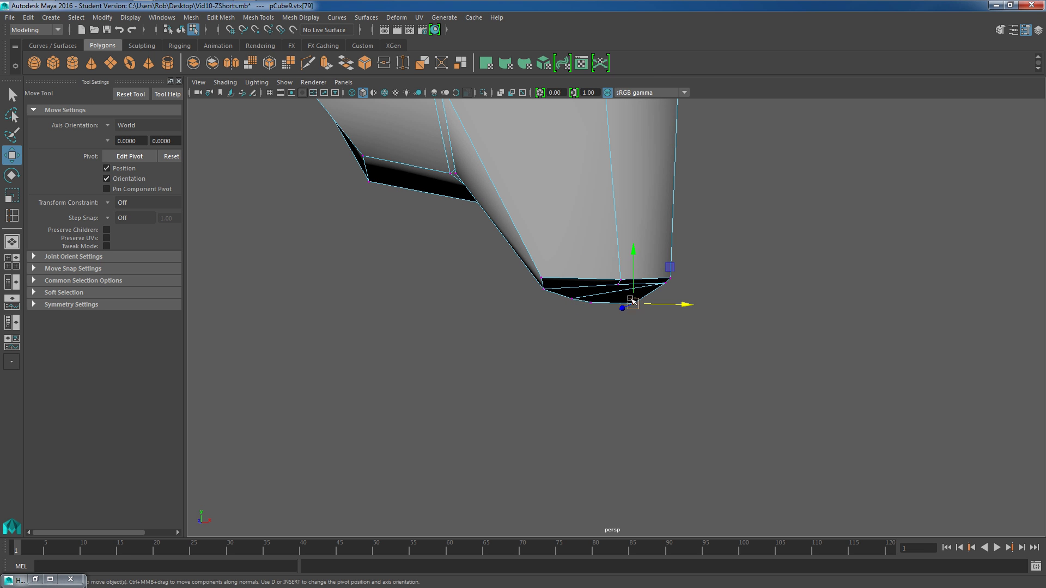
drag(634, 262, 637, 252)
Step: From behind, raise the inner, middle and outer underside vertices of the leg's end level with the rear hem
alt+drag(743, 261, 704, 271)
click(699, 333)
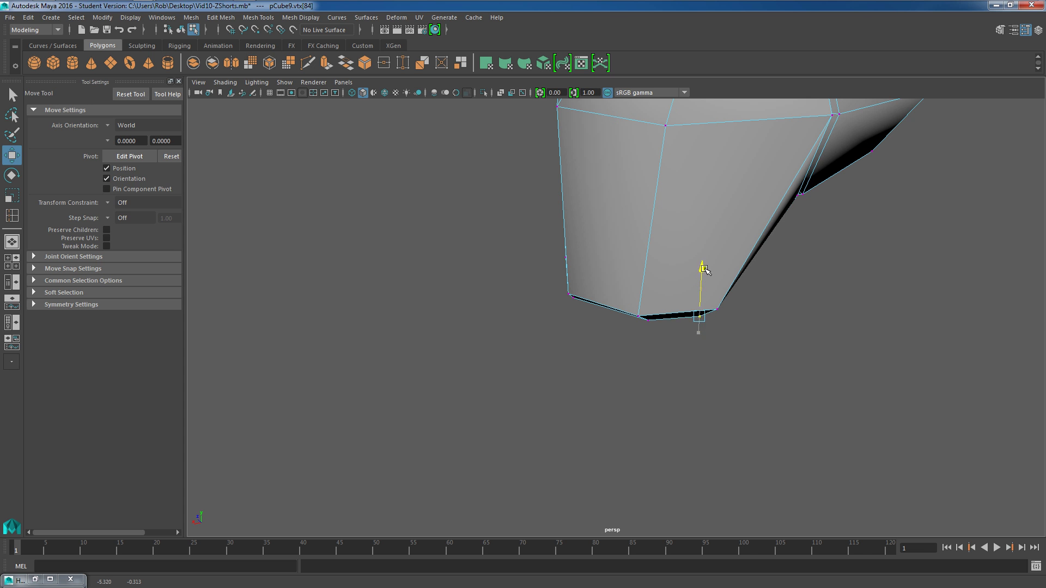
click(652, 320)
drag(651, 271, 649, 268)
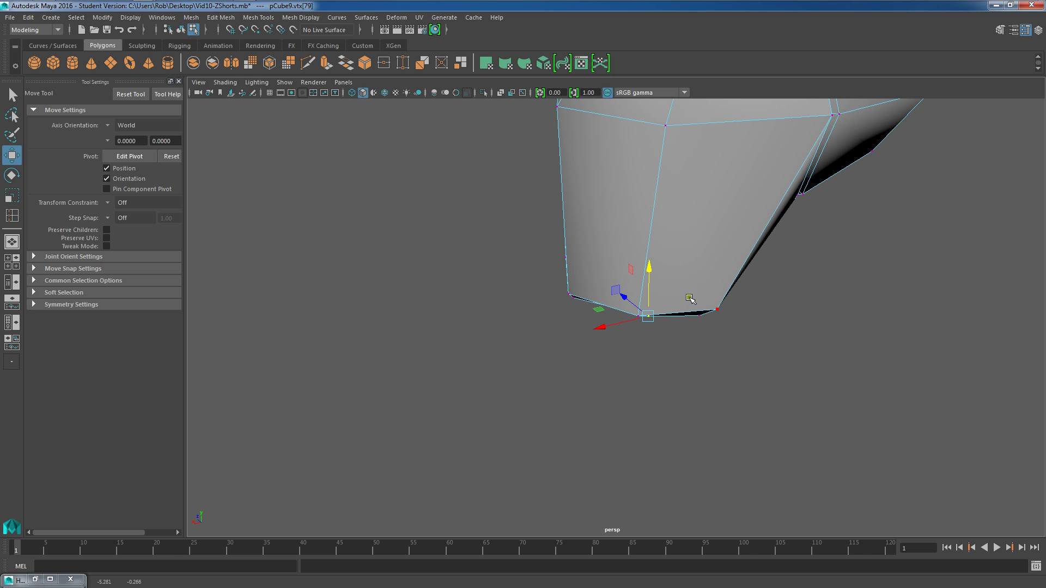
click(703, 317)
drag(704, 277, 703, 268)
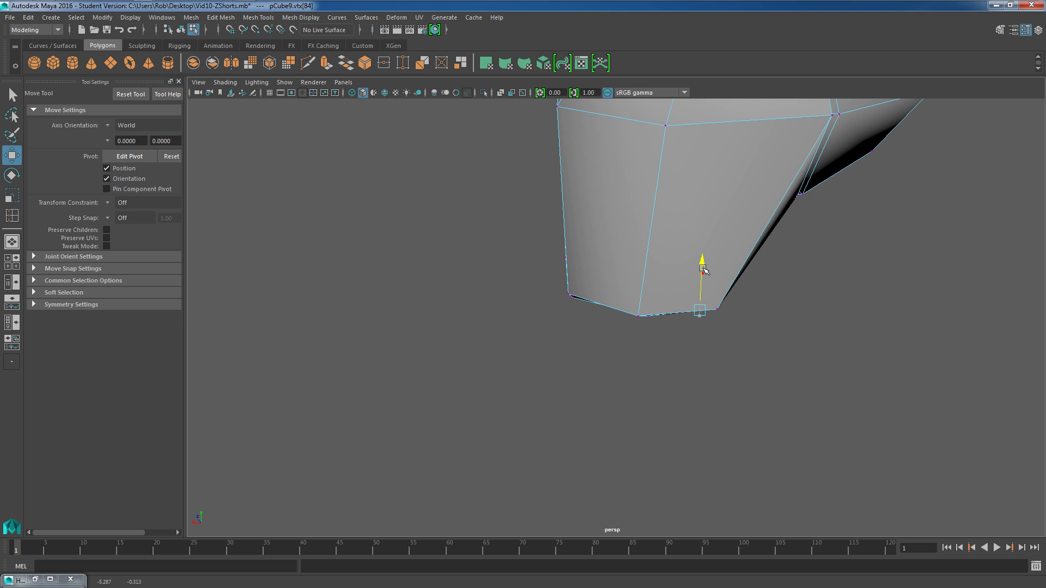
click(576, 300)
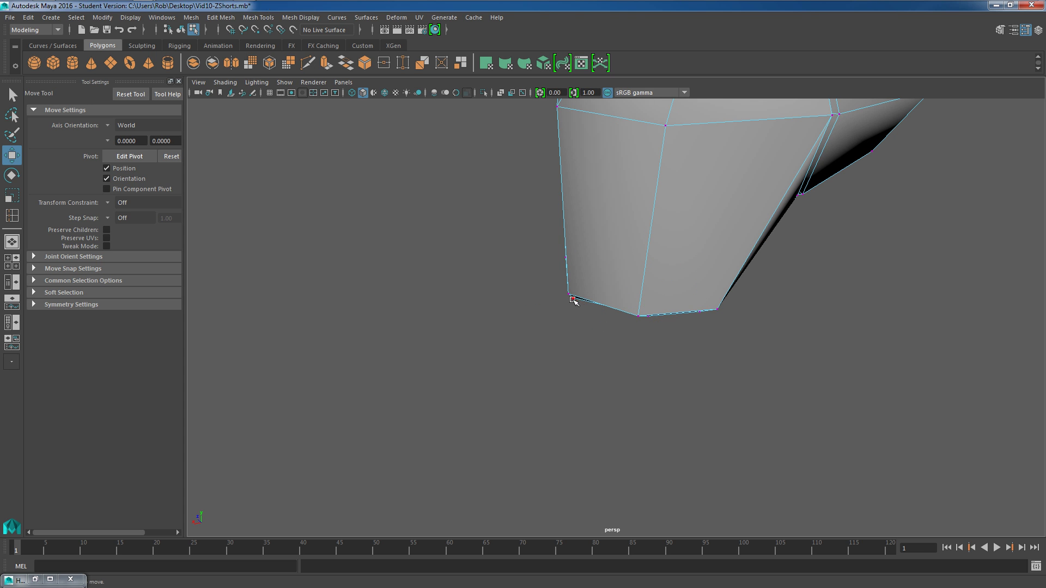
drag(575, 255, 575, 252)
Step: Delete the faces capping the bottom of the leg to leave it open
alt+drag(529, 309, 636, 300)
right_drag(601, 260, 600, 290)
click(599, 253)
shift+click(603, 284)
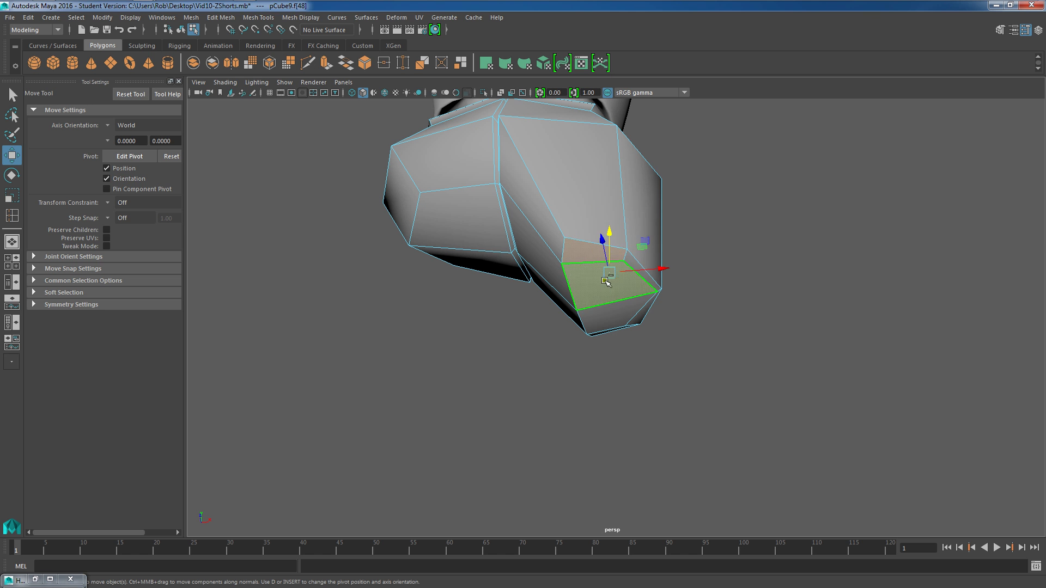
shift+click(632, 264)
shift+click(645, 310)
shift+click(623, 307)
alt+drag(621, 376, 613, 362)
key(Delete)
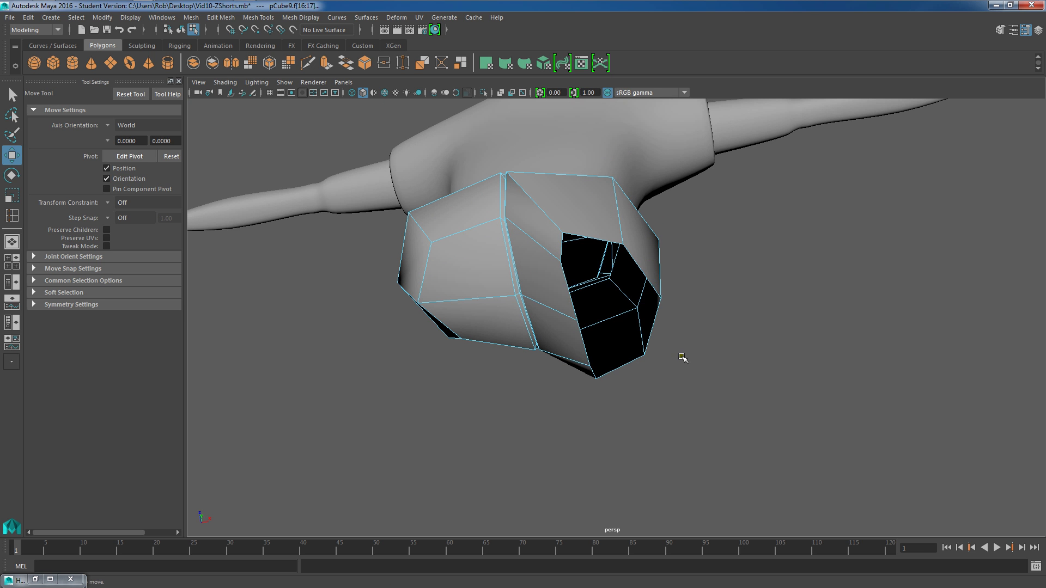
Step: From below, move the first vertex on the inner edge of the leg opening toward the shorts' centre line
alt+drag(682, 358, 691, 319)
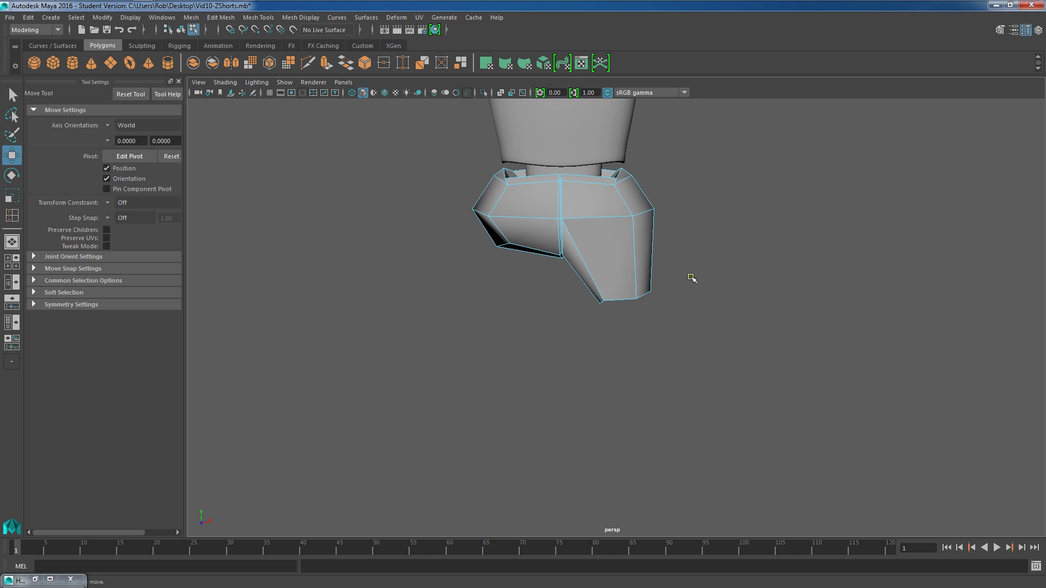
alt+drag(660, 275, 611, 271)
right_drag(611, 272, 578, 269)
click(574, 268)
drag(608, 263, 618, 256)
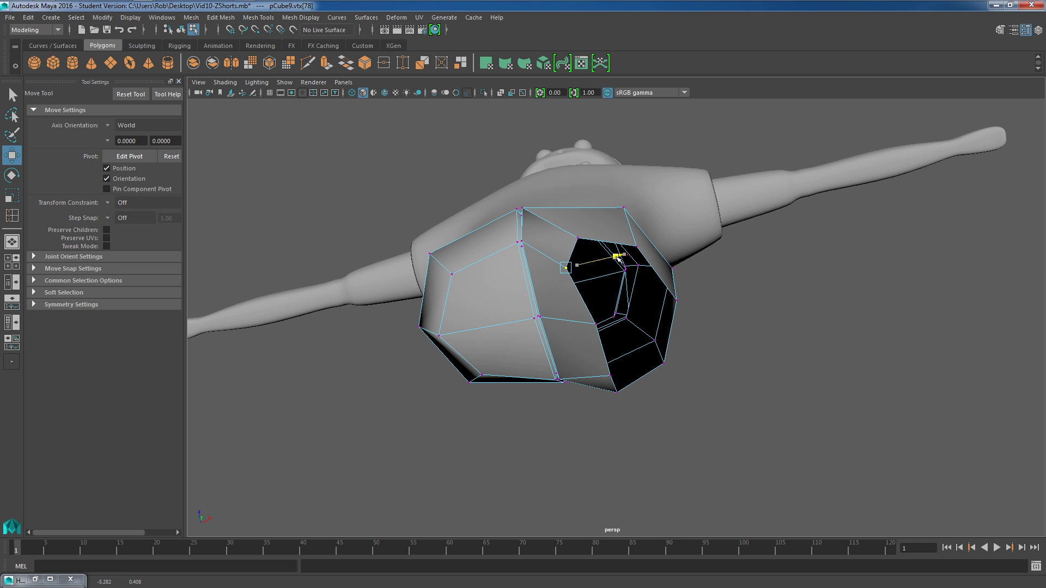
Step: Pull the remaining two inner vertices of the leg opening toward the crotch to widen and round the hole
click(597, 325)
click(591, 326)
click(595, 325)
drag(644, 313, 633, 317)
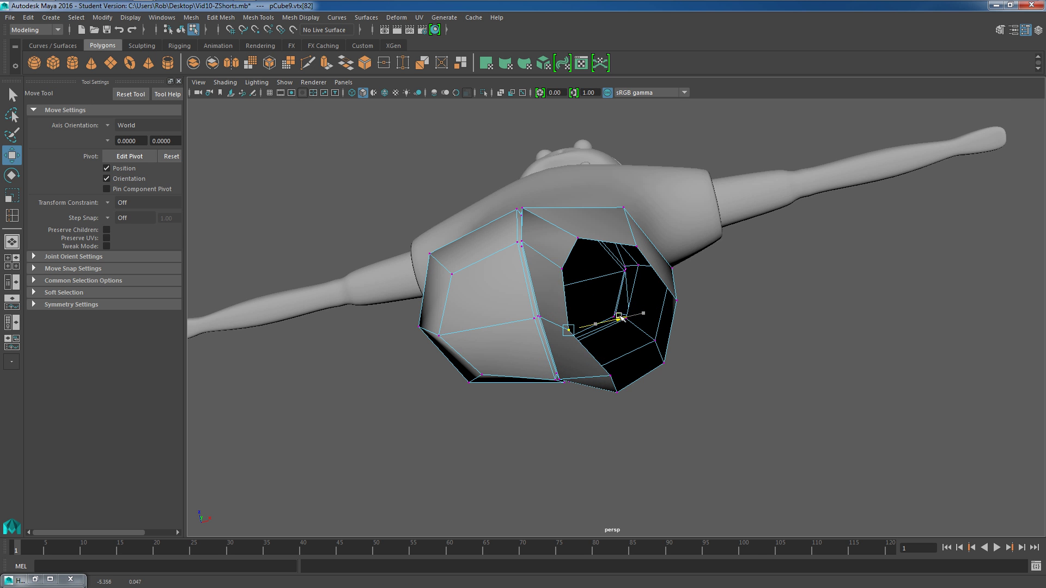
alt+drag(471, 288, 605, 270)
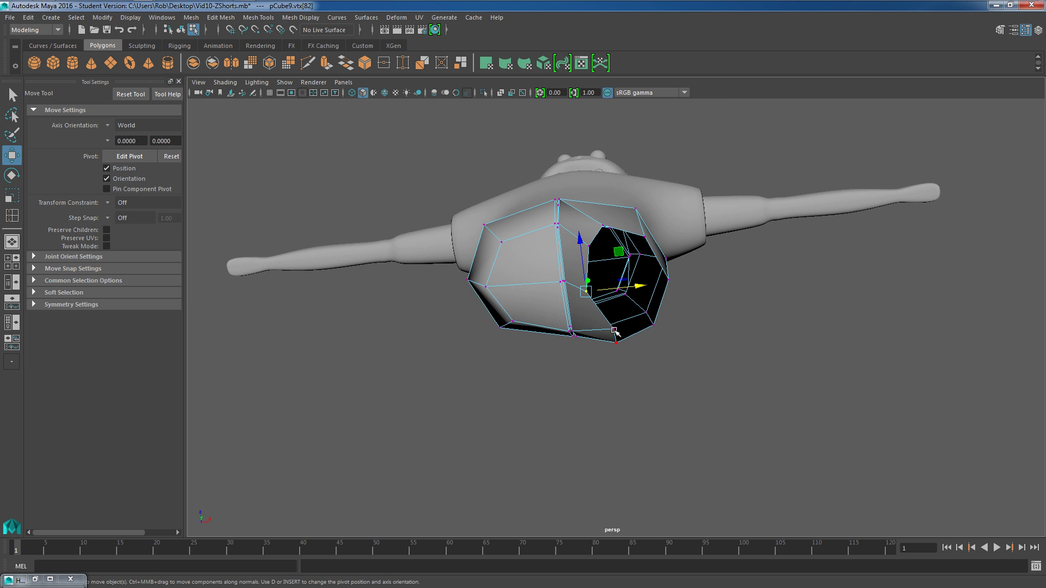
scroll(611, 352, up, 3)
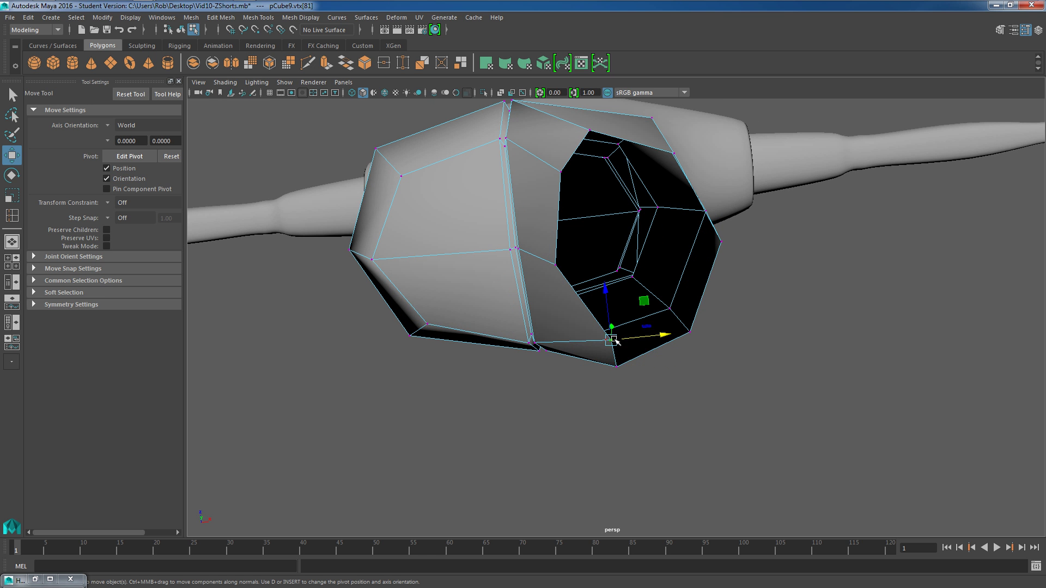
drag(648, 304, 635, 309)
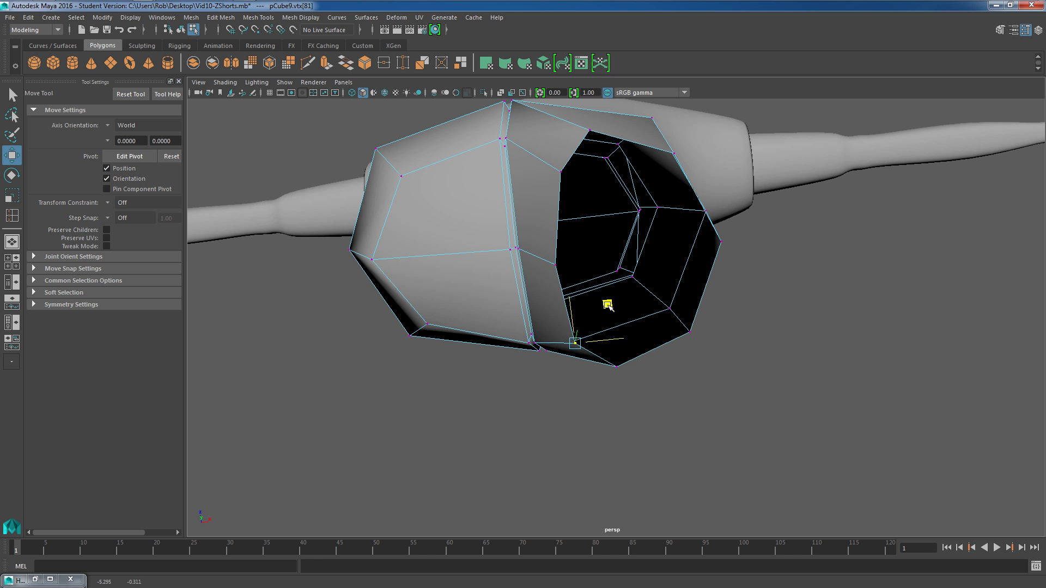
Step: Extrude the edge loop around the leg's hem outward
scroll(823, 331, down, 3)
alt+drag(809, 305, 719, 421)
scroll(801, 348, down, 5)
scroll(793, 365, down, 3)
scroll(738, 423, up, 2)
scroll(709, 416, up, 3)
right_drag(659, 275, 660, 313)
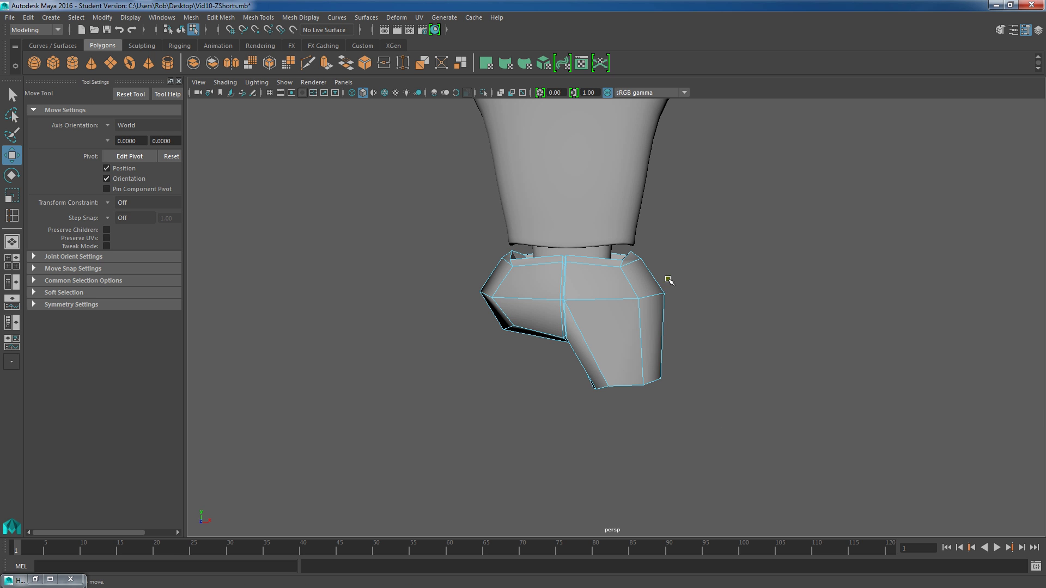
click(646, 384)
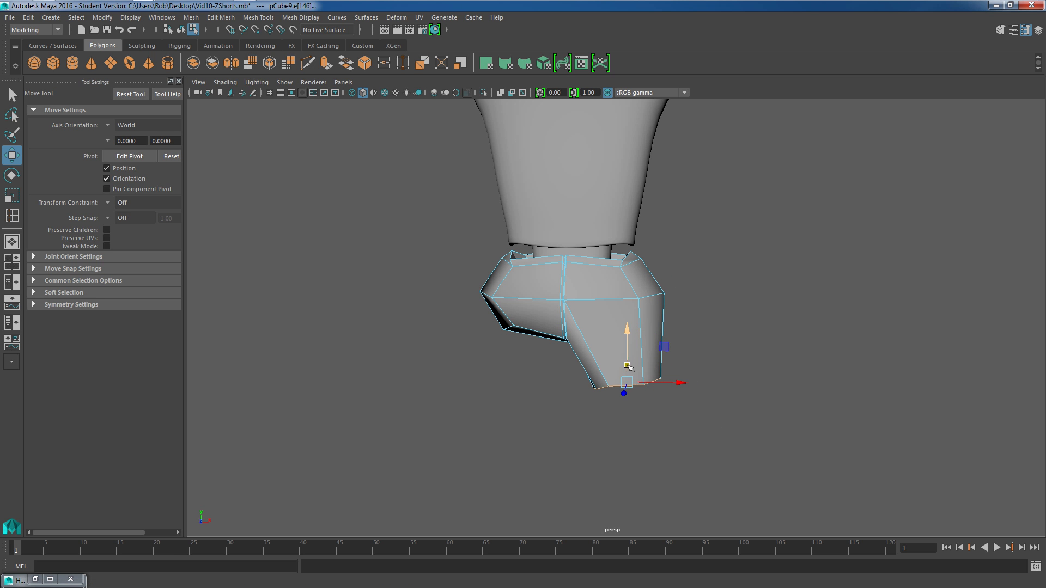
key(ctrl+e)
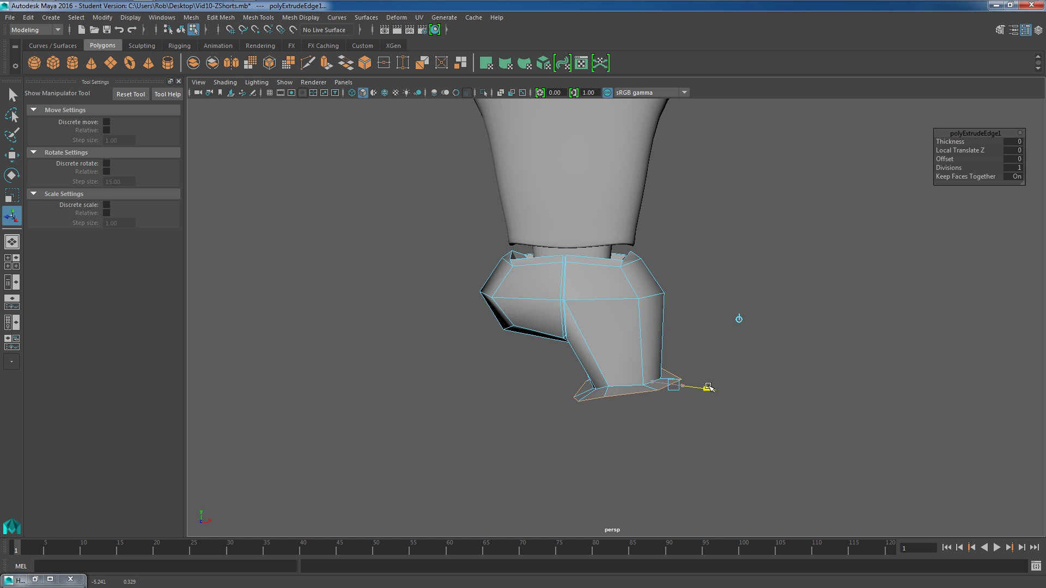
drag(703, 386, 738, 392)
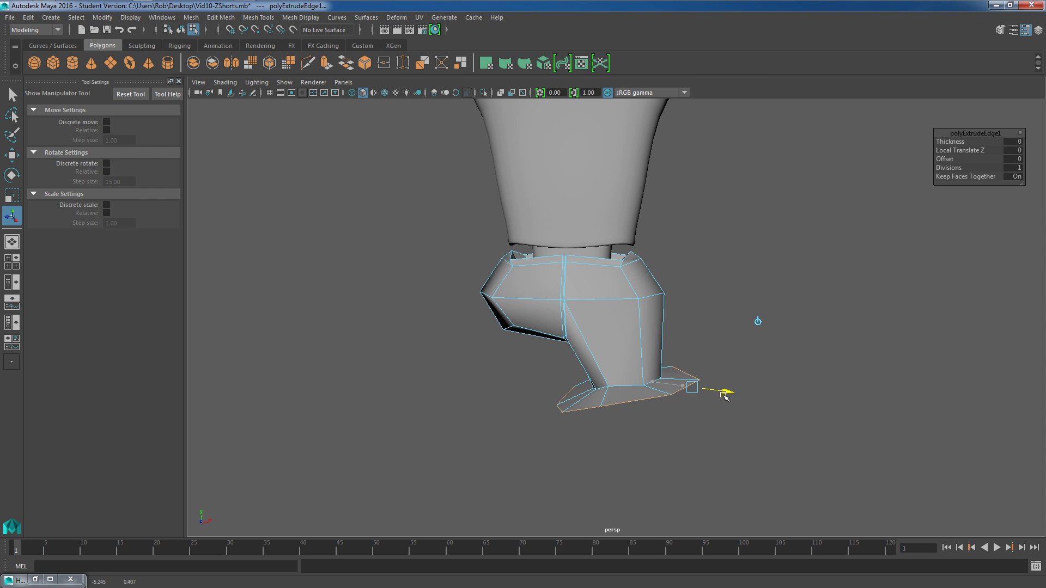
Step: Scale the extruded hem loop inward and lower it to lengthen the leg
key(r)
drag(633, 398, 565, 396)
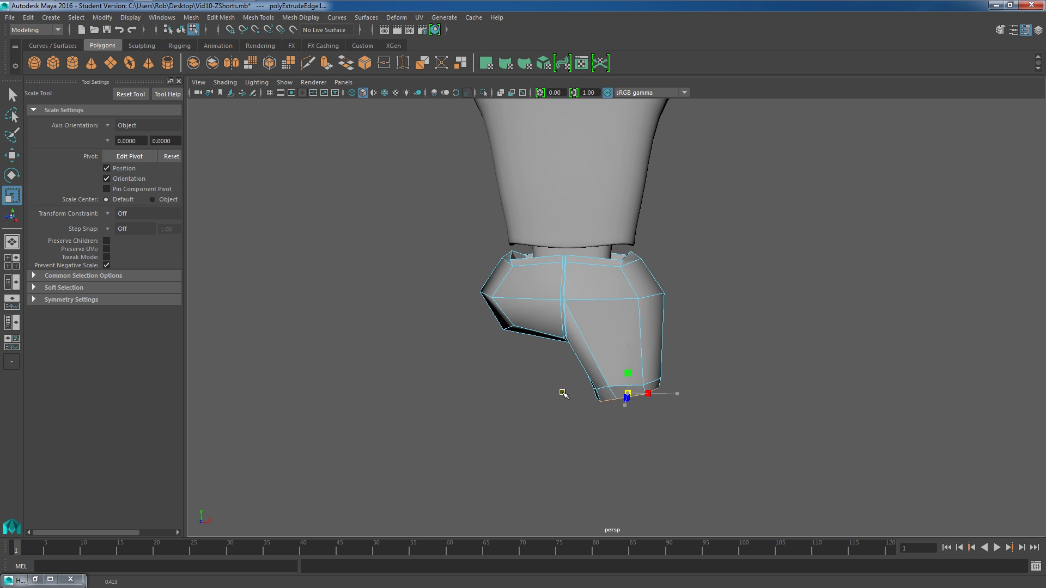
key(w)
drag(627, 345, 631, 361)
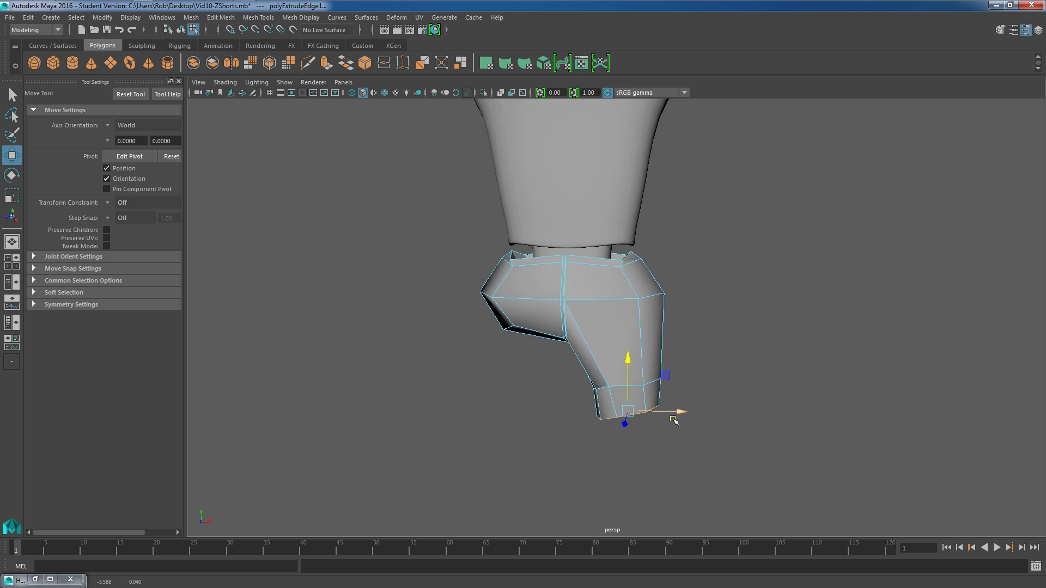
Step: Scale up the edge loop just above the hem by about 1.22 to widen the leg there
alt+drag(757, 400, 712, 385)
shift+double_click(629, 368)
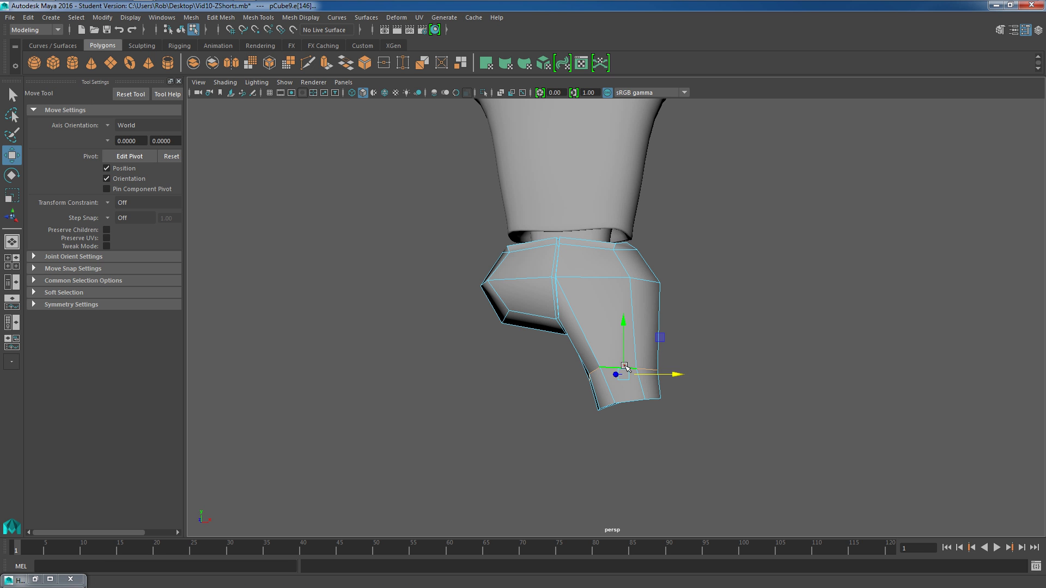
key(r)
drag(624, 375, 643, 375)
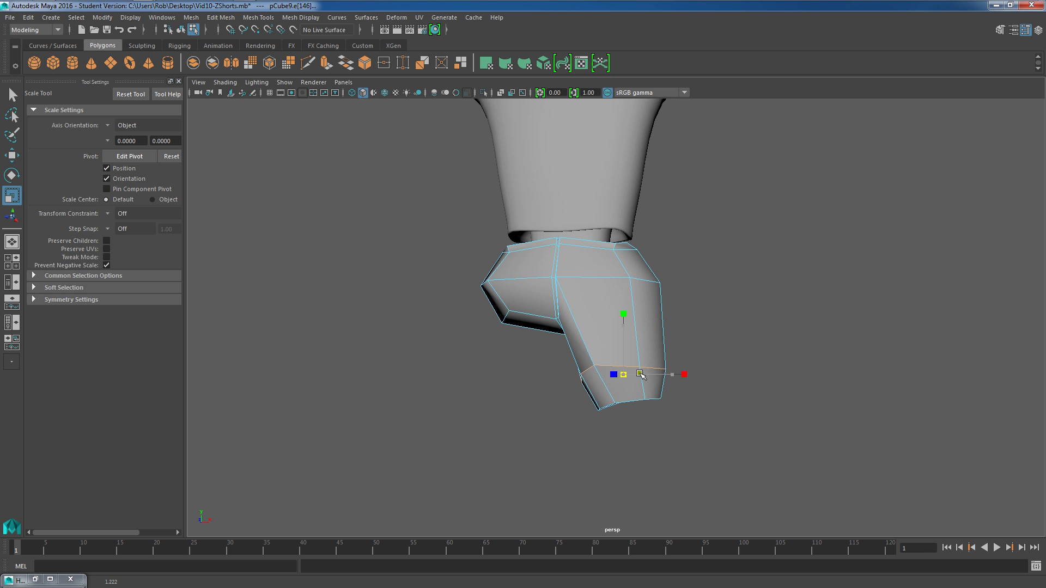
click(767, 272)
Step: Preview the shorts smoothed to examine the shape of the lengthened leg
scroll(770, 305, down, 6)
alt+drag(750, 287, 714, 324)
scroll(681, 335, up, 5)
alt+middle_drag(658, 344, 647, 276)
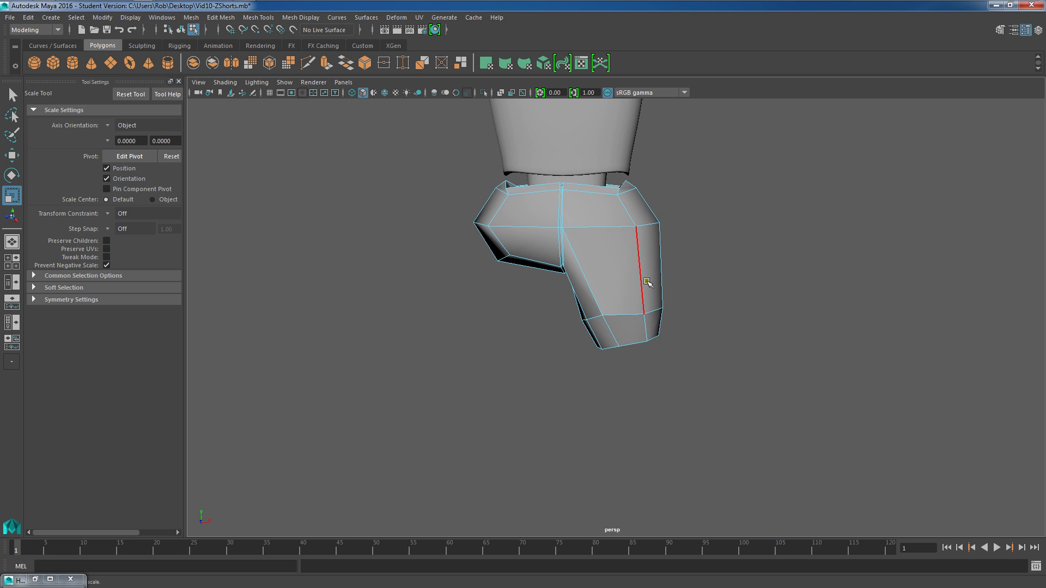
key(3)
key(1)
scroll(675, 261, down, 6)
alt+middle_drag(646, 284, 642, 230)
scroll(642, 229, up, 8)
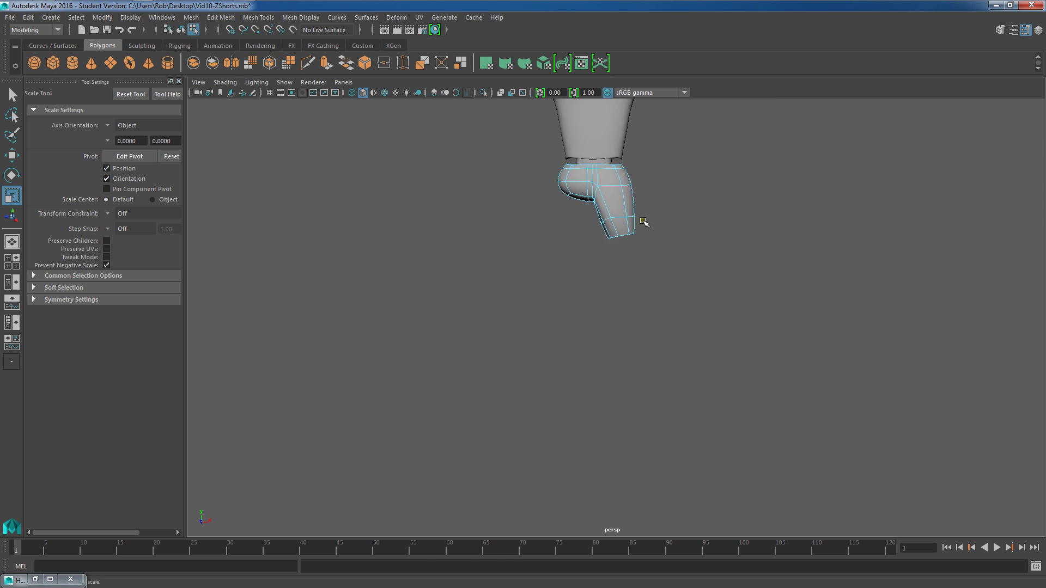
key(1)
Step: Insert an edge loop just above the leg's hem and preview the shorts smoothed
key(g)
click(642, 358)
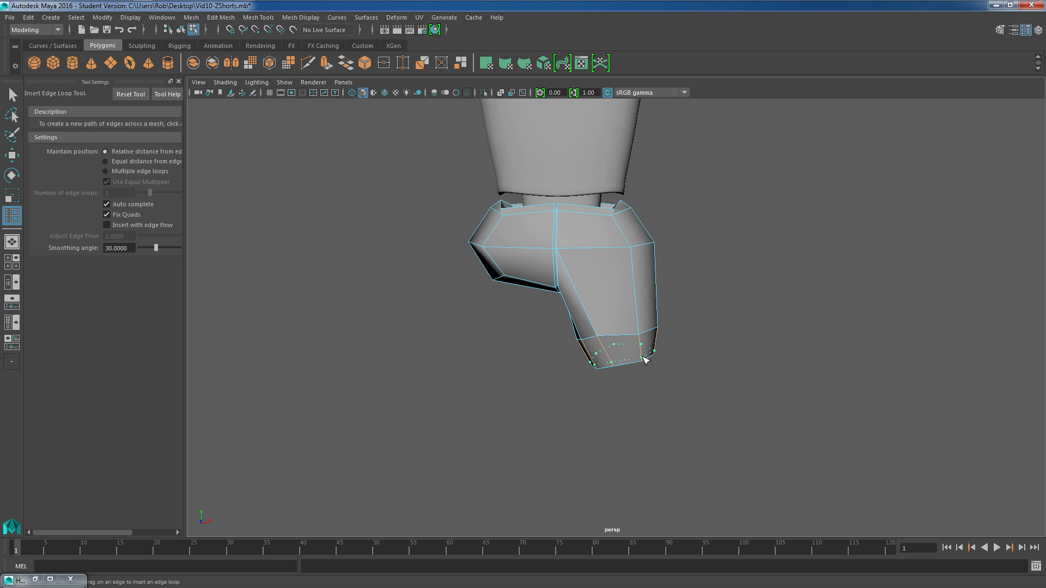
click(13, 96)
key(3)
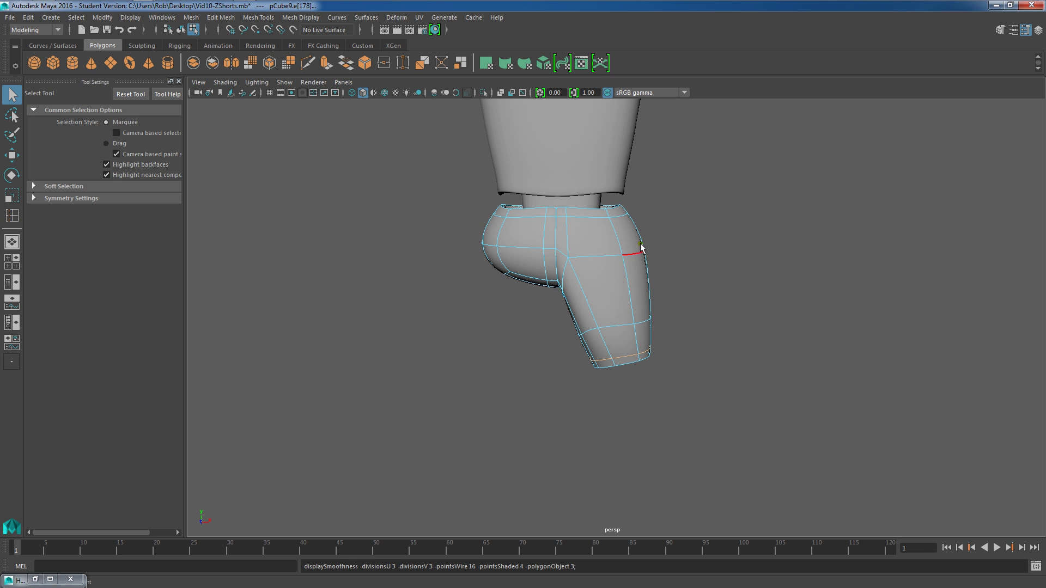
Step: Try to delete the faces of the legless half, leaving the faces on the leg side out of the selection
right_drag(626, 265, 678, 248)
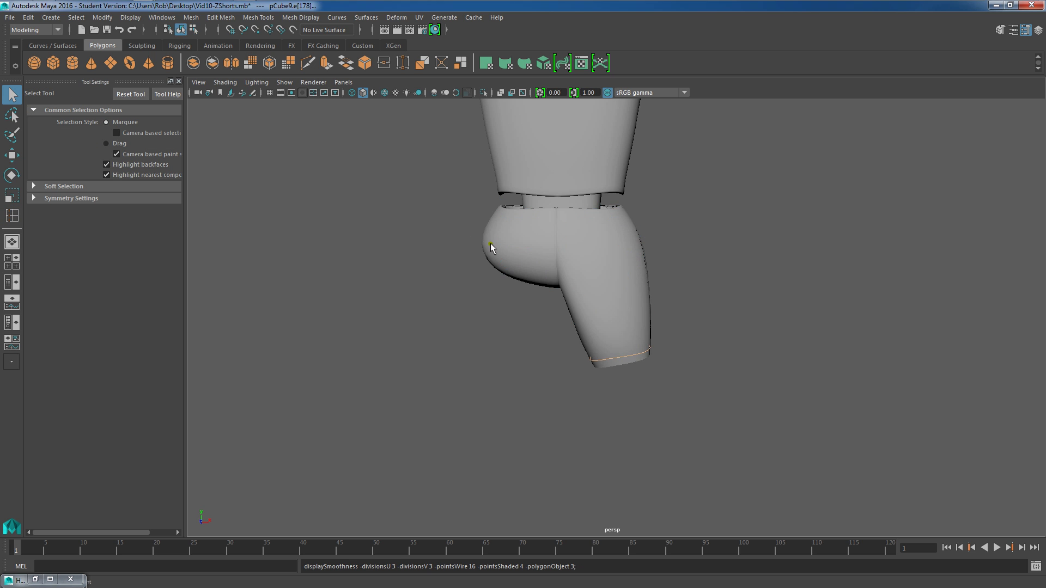
click(534, 239)
right_drag(534, 239, 525, 266)
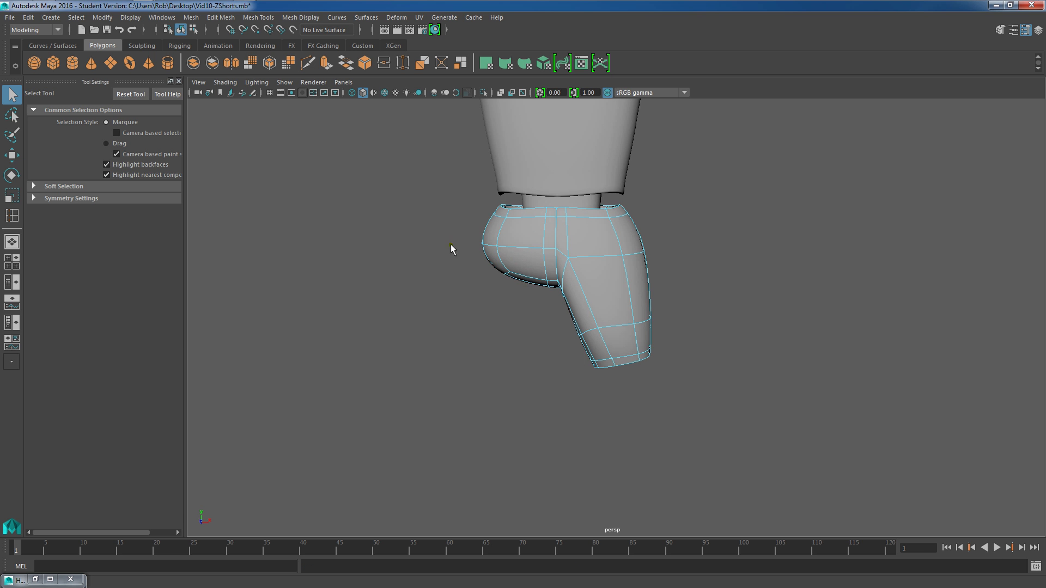
key(1)
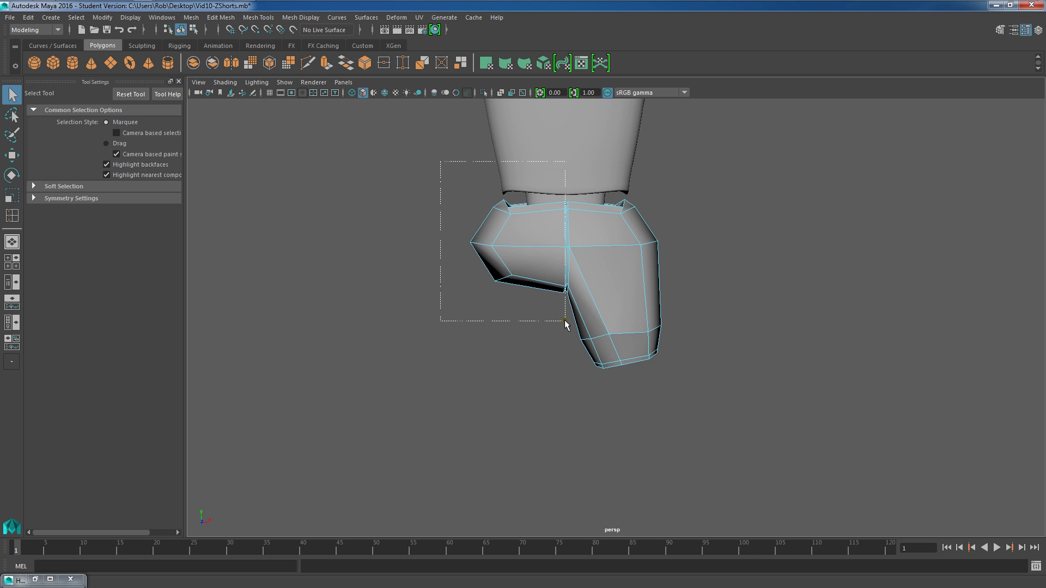
drag(565, 321, 566, 321)
scroll(573, 269, up, 4)
alt+middle_drag(570, 191, 599, 216)
mouse_move(600, 215)
alt+mouse_down()
mouse_move(594, 241)
mouse_move(609, 226)
alt+mouse_up()
alt+drag(525, 274, 699, 275)
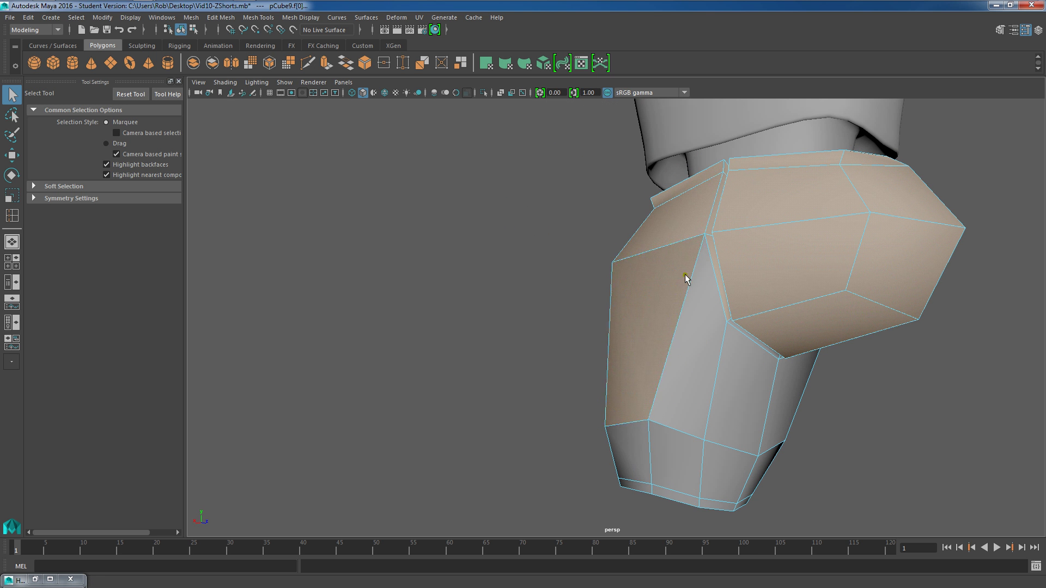
alt+drag(611, 217, 731, 214)
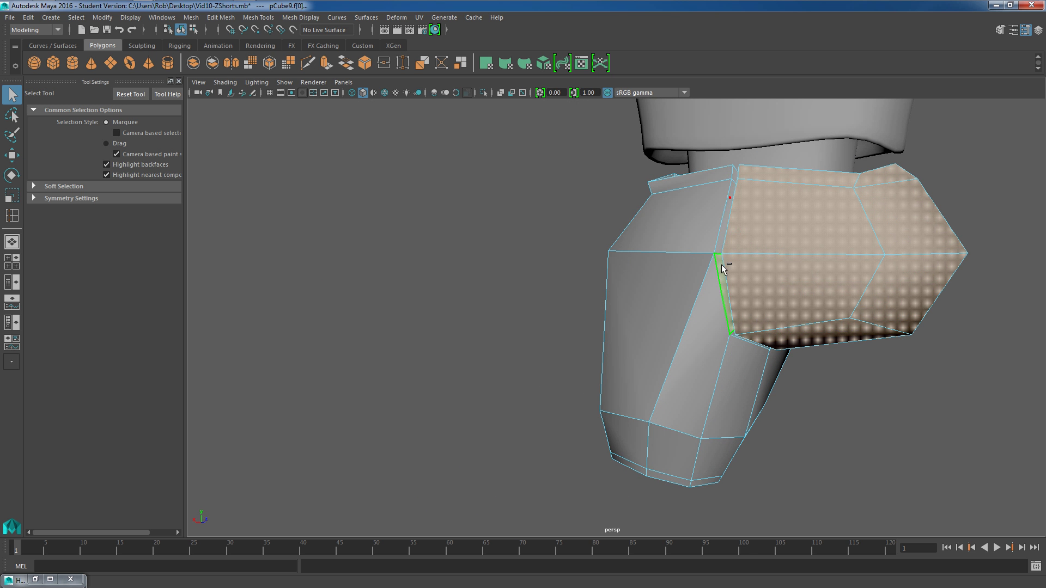
alt+drag(723, 272, 581, 171)
alt+middle_drag(581, 171, 572, 170)
alt+drag(573, 169, 532, 311)
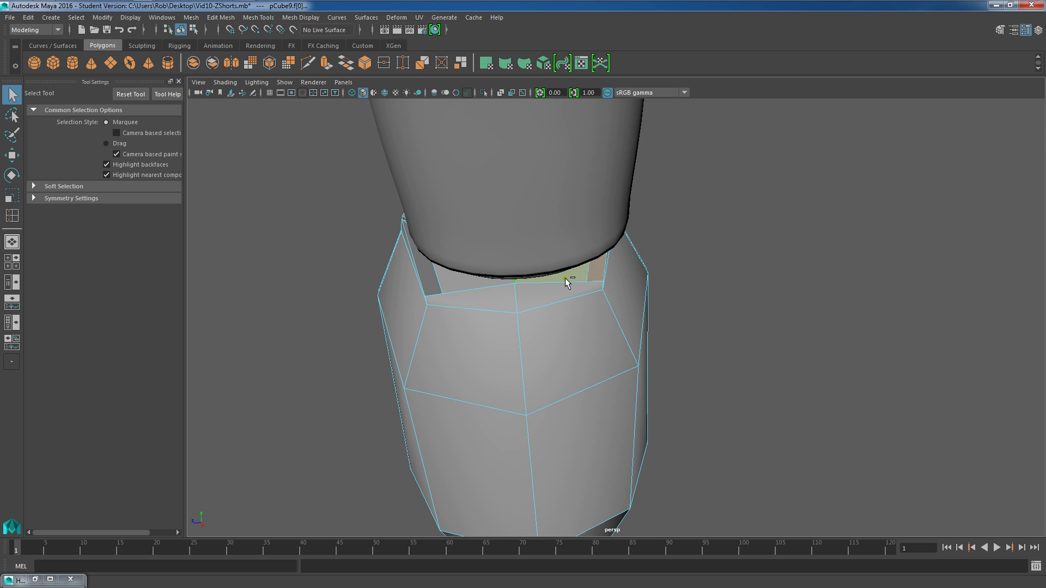
alt+drag(626, 285, 773, 292)
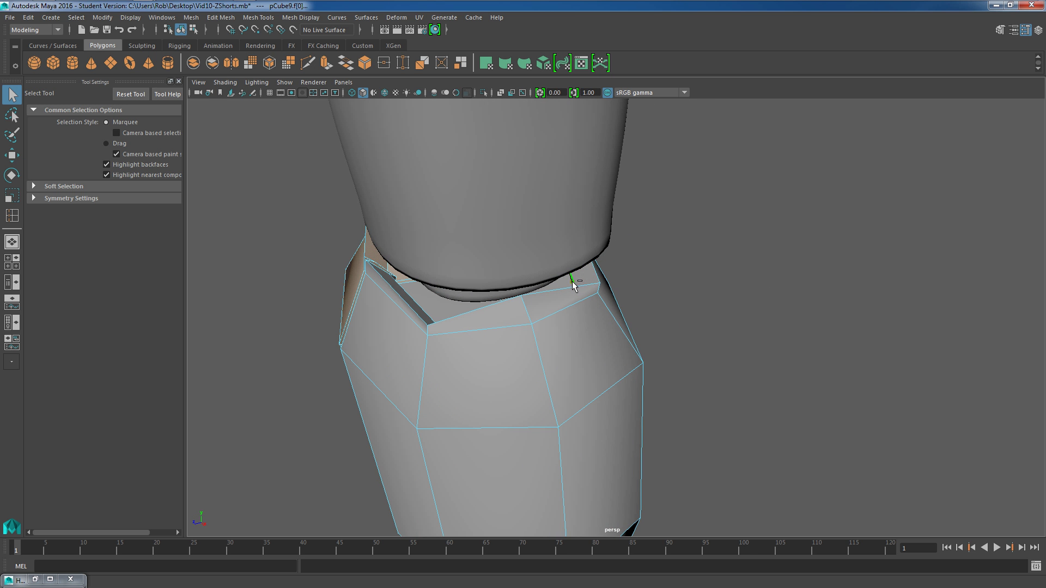
alt+drag(609, 281, 534, 357)
alt+middle_drag(470, 347, 530, 309)
scroll(512, 311, up, 5)
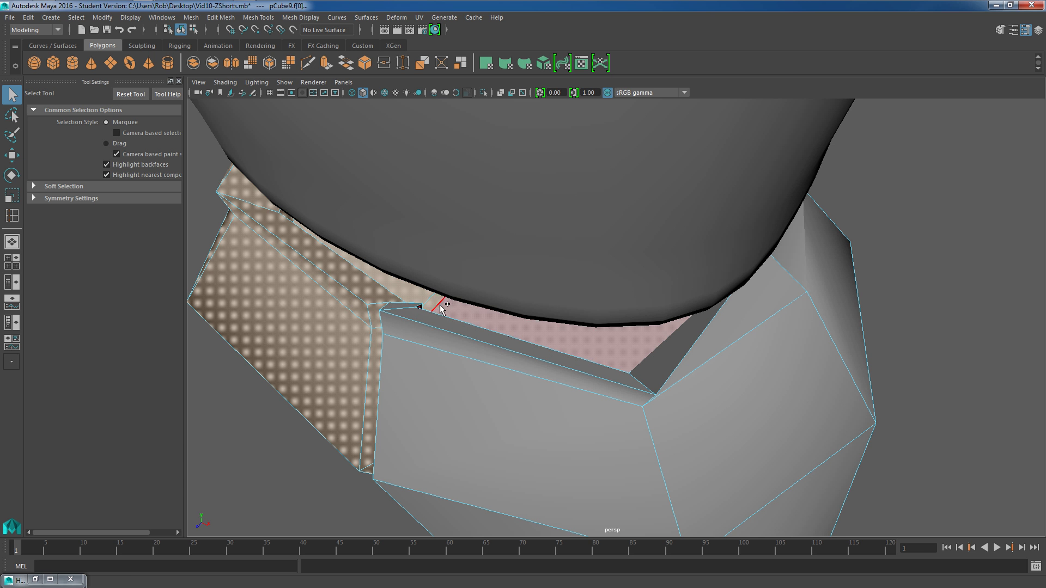
alt+drag(417, 335, 365, 232)
scroll(365, 231, down, 6)
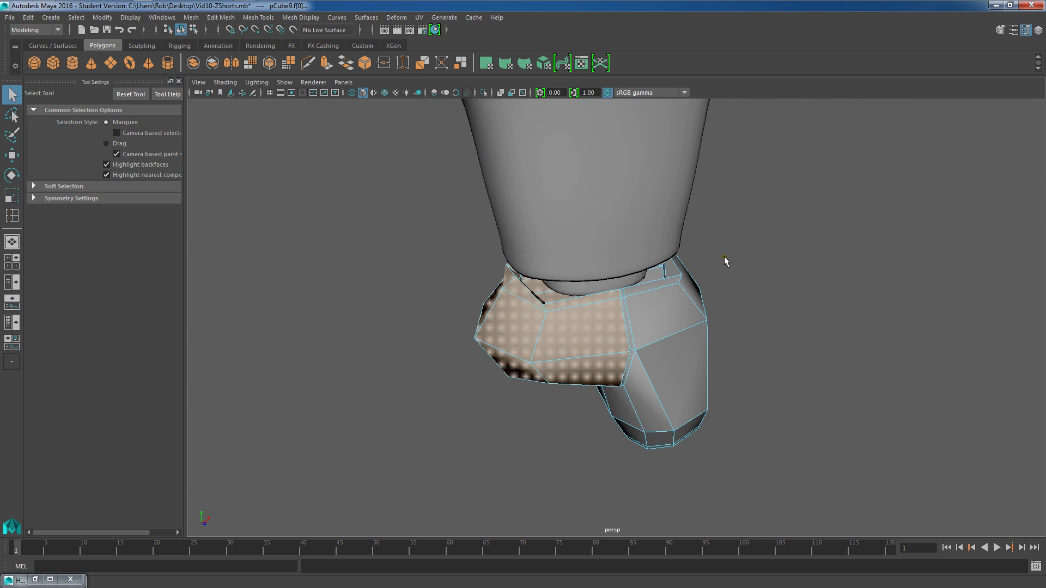
key(Delete)
alt+drag(537, 327, 629, 305)
key(ctrl+z)
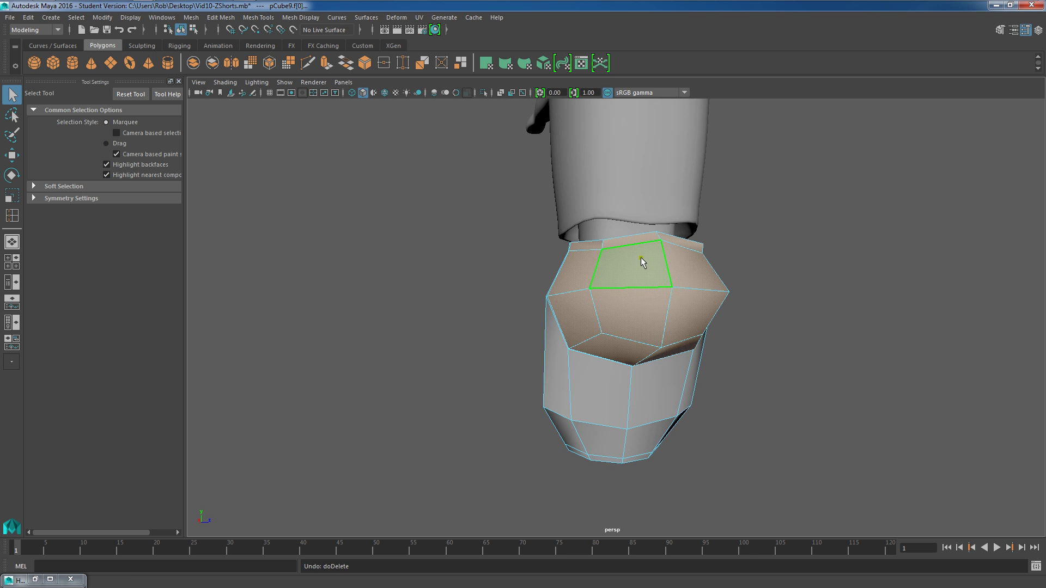
Step: Move the whole shorts object away from the character's body
alt+drag(636, 269, 638, 284)
scroll(638, 284, up, 4)
alt+drag(702, 305, 673, 322)
right_drag(668, 274, 722, 259)
click(684, 338)
scroll(682, 334, down, 5)
key(w)
drag(652, 327, 421, 308)
click(565, 357)
alt+middle_drag(421, 307, 496, 308)
Step: In a full front view, delete the faces of the legless half up to the narrow strips at the centre
right_drag(482, 302, 481, 326)
click(417, 248)
drag(415, 249, 473, 357)
click(11, 262)
alt+middle_drag(420, 408, 352, 438)
scroll(626, 229, up, 3)
scroll(441, 358, up, 5)
alt+middle_drag(441, 358, 390, 467)
scroll(393, 463, up, 5)
alt+middle_drag(429, 395, 367, 492)
scroll(376, 436, up, 3)
scroll(382, 383, up, 2)
scroll(367, 381, down, 5)
scroll(374, 393, up, 3)
key(space)
scroll(549, 321, up, 1)
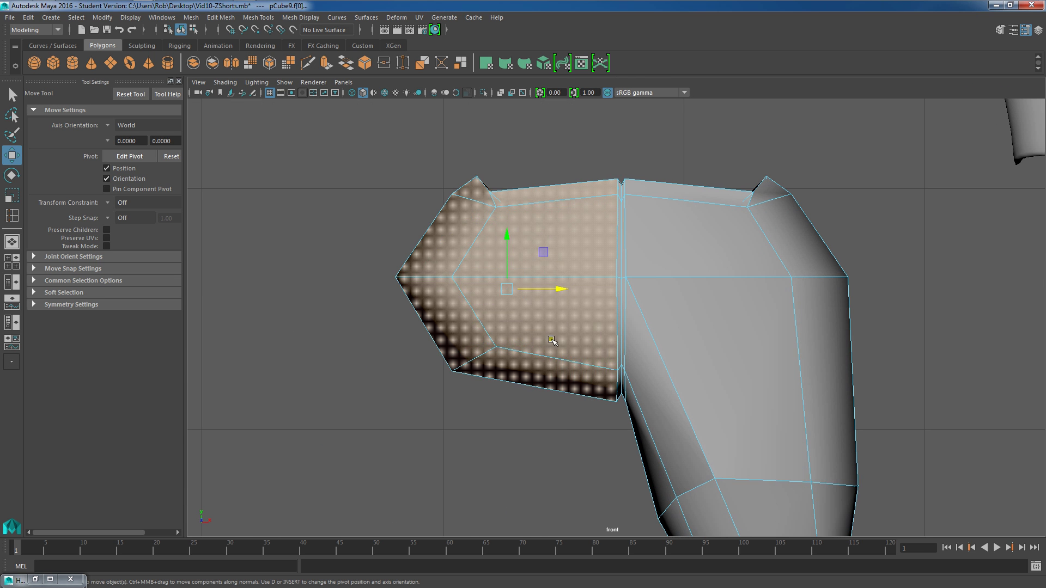
alt+middle_drag(535, 233, 537, 301)
click(358, 240)
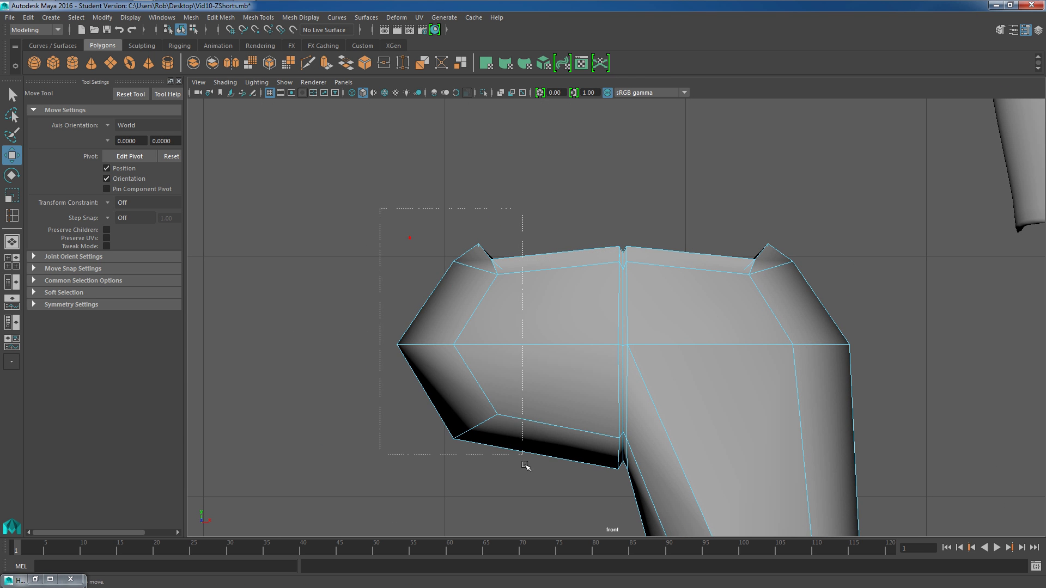
drag(521, 448, 524, 447)
key(Delete)
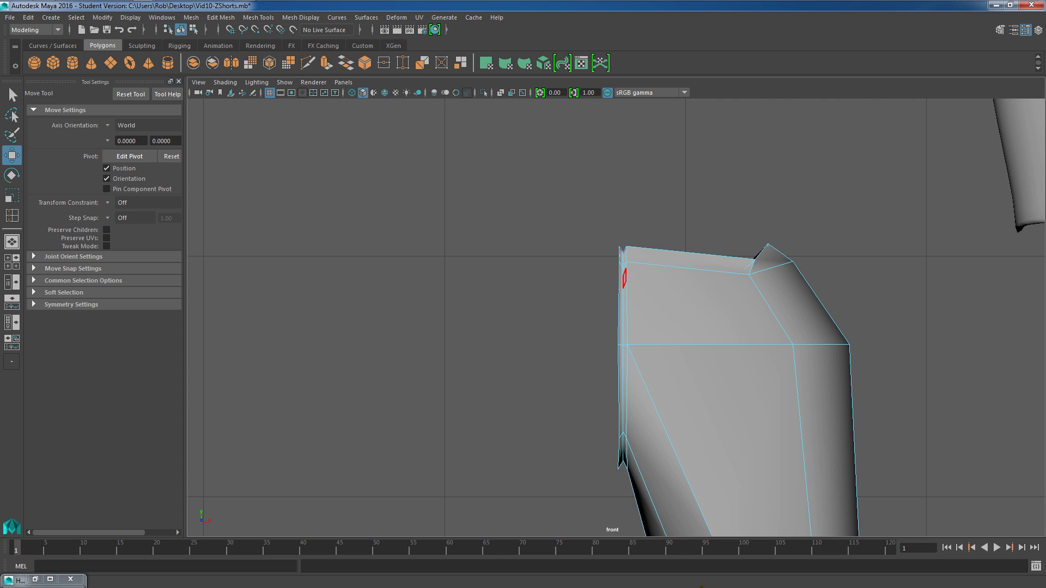
Step: Delete the leftover narrow strip of faces on the legless side of the centre line
scroll(679, 260, up, 1)
alt+middle_drag(679, 260, 642, 247)
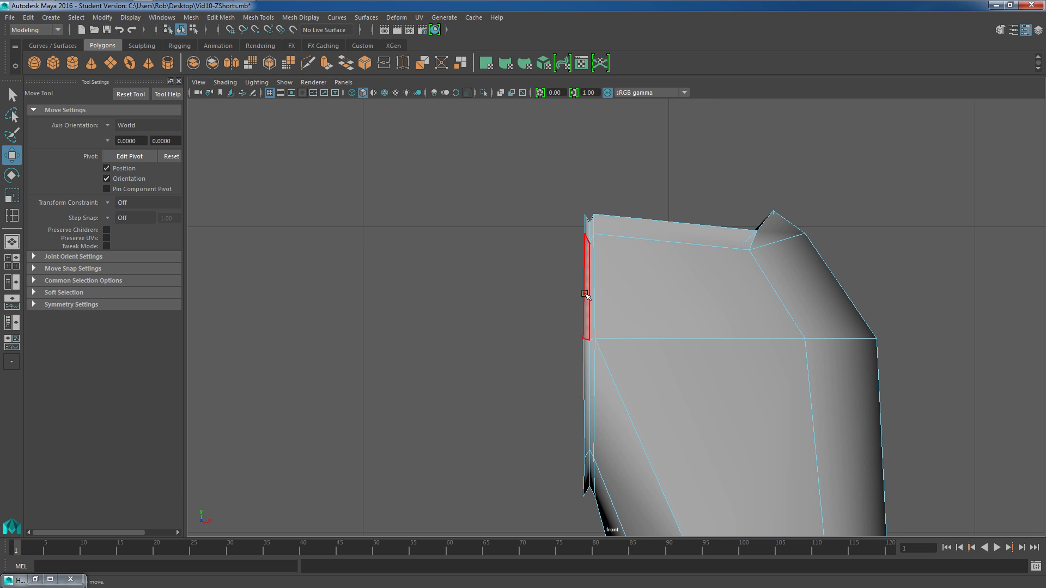
click(587, 295)
shift+double_click(586, 354)
key(Delete)
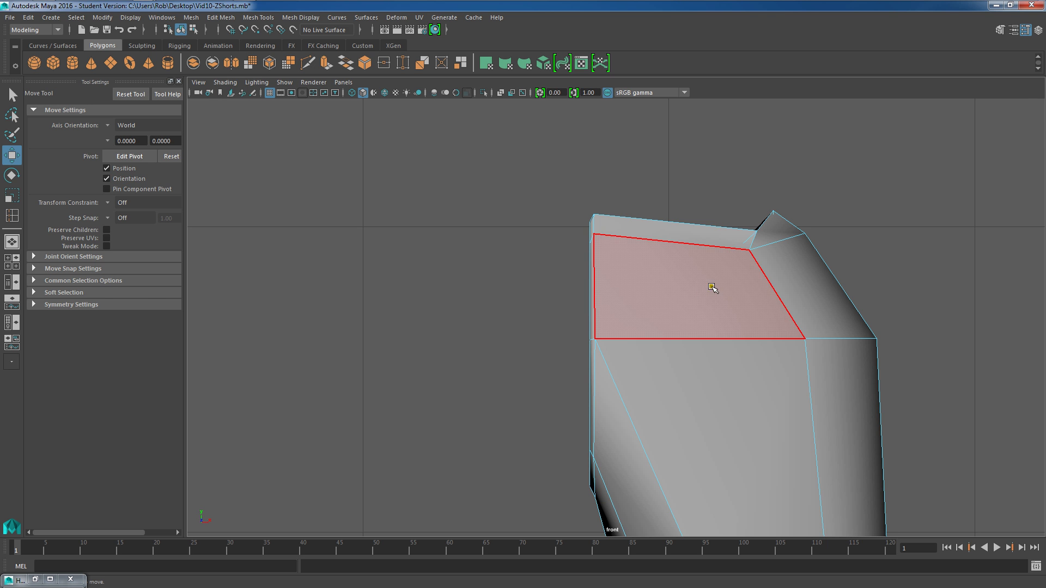
Step: In the perspective view, shift the vertex at the inner corner of the waistband slightly along Z
alt+middle_drag(704, 245, 675, 291)
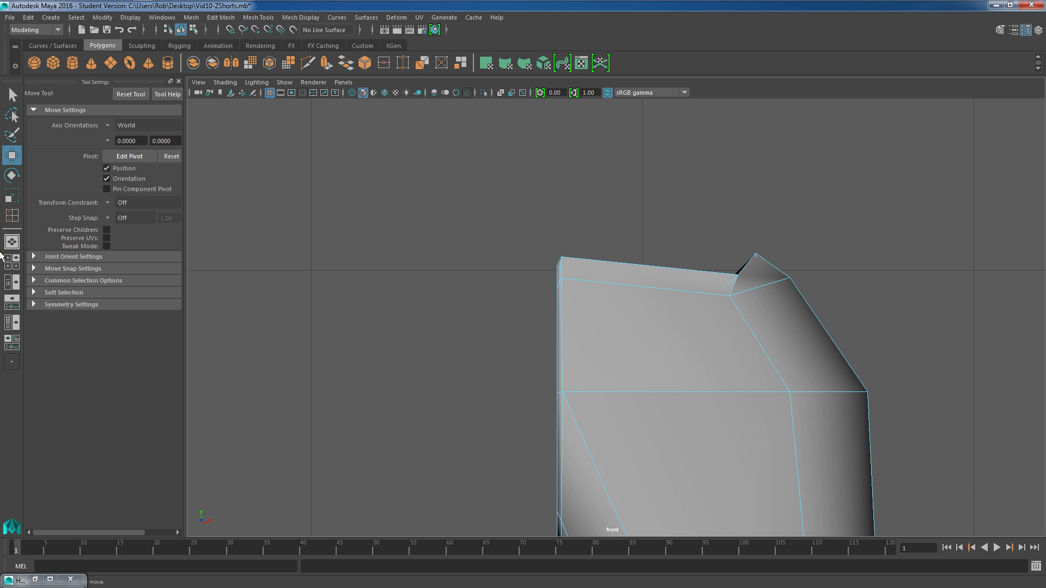
click(12, 242)
alt+drag(558, 356, 760, 347)
right_drag(807, 340, 810, 307)
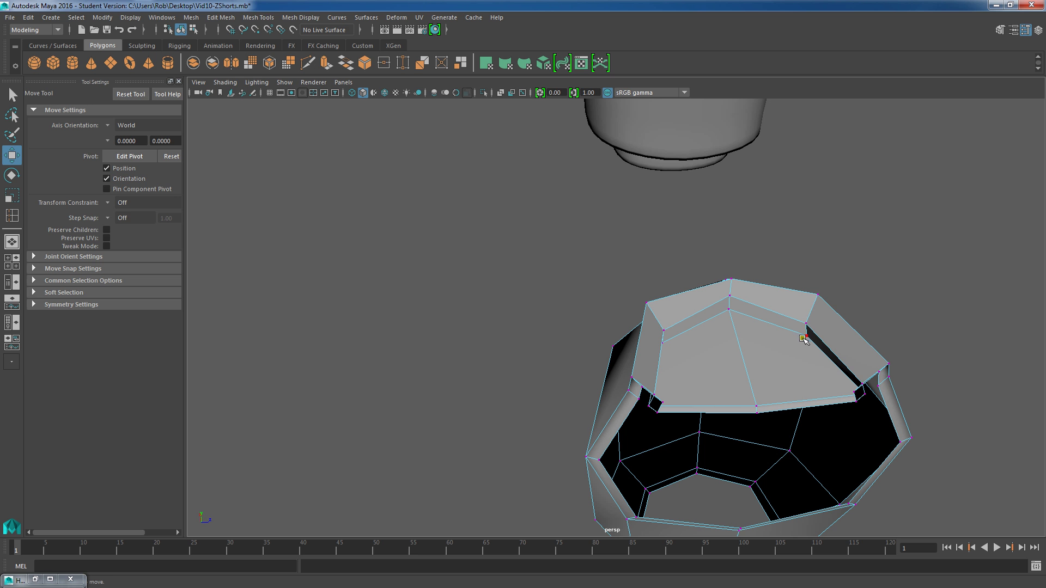
click(805, 337)
drag(862, 333, 859, 332)
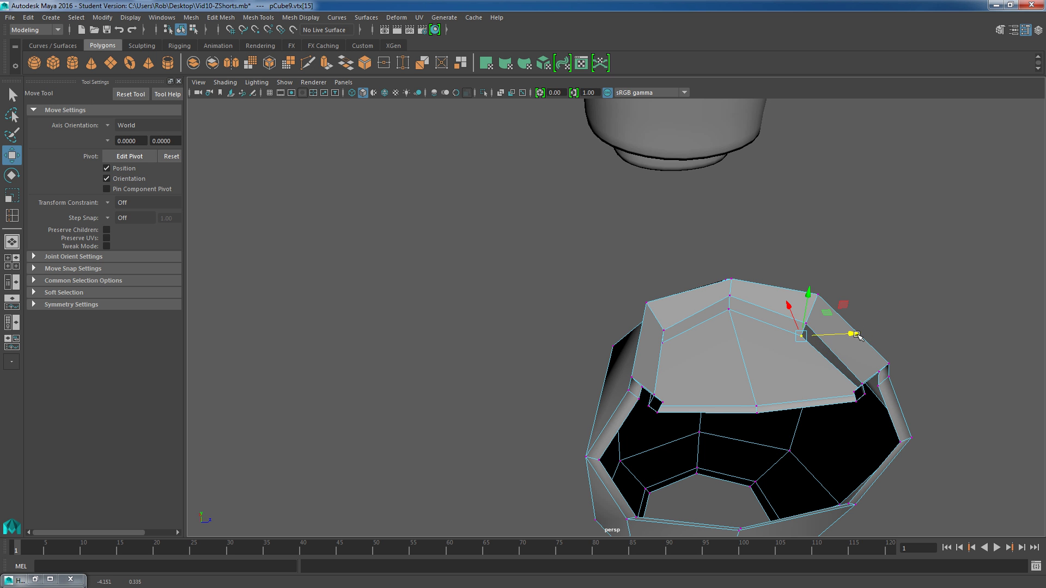
alt+drag(984, 379, 794, 365)
scroll(785, 364, down, 6)
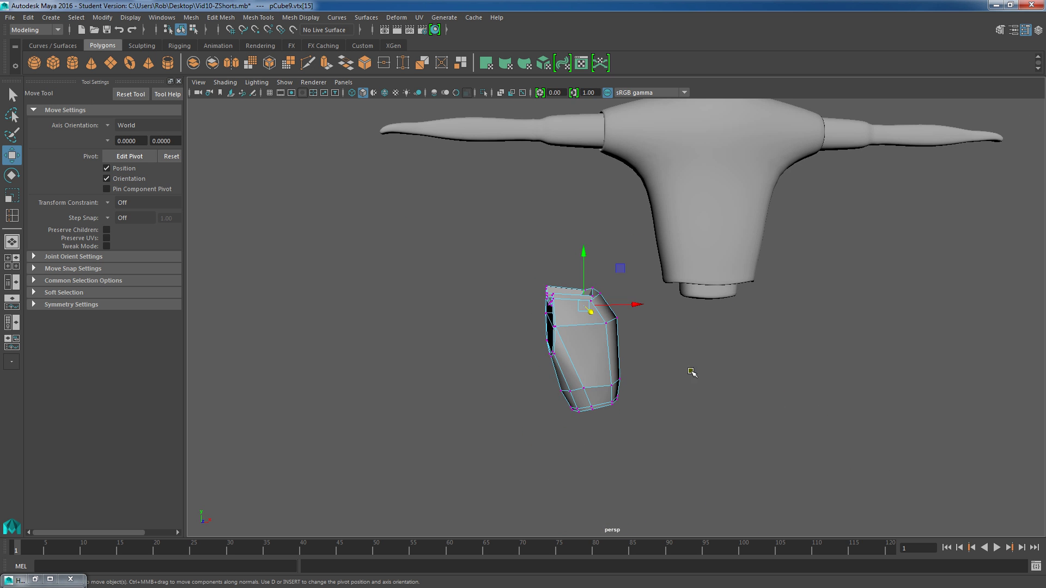
Step: Return to object mode and move the half shorts along X until they sit under the character's torso
click(693, 386)
alt+drag(633, 373, 629, 373)
scroll(610, 366, up, 2)
alt+middle_drag(573, 330, 591, 351)
right_drag(590, 343, 589, 343)
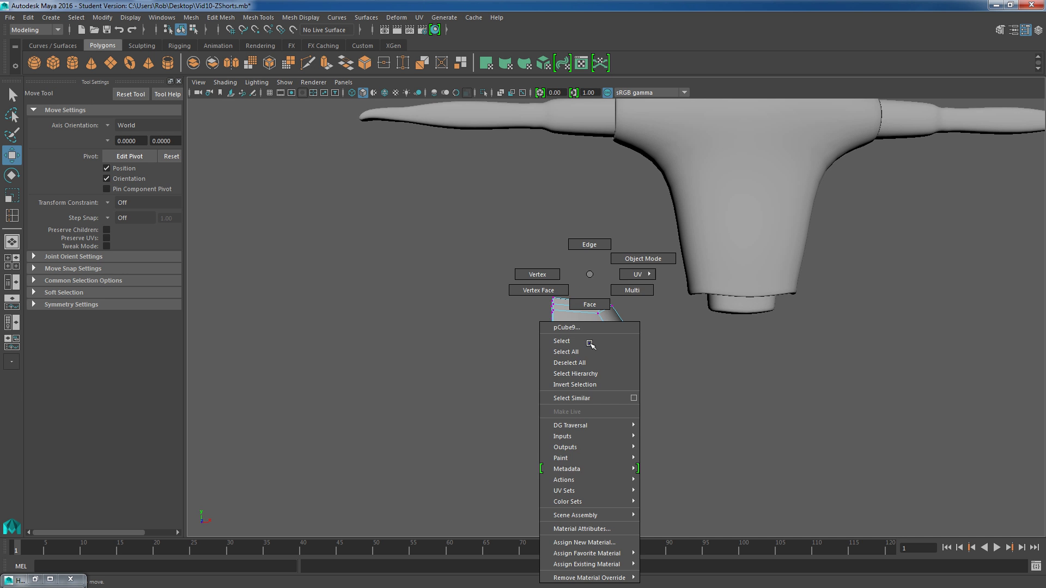
right_drag(639, 257, 639, 257)
click(602, 369)
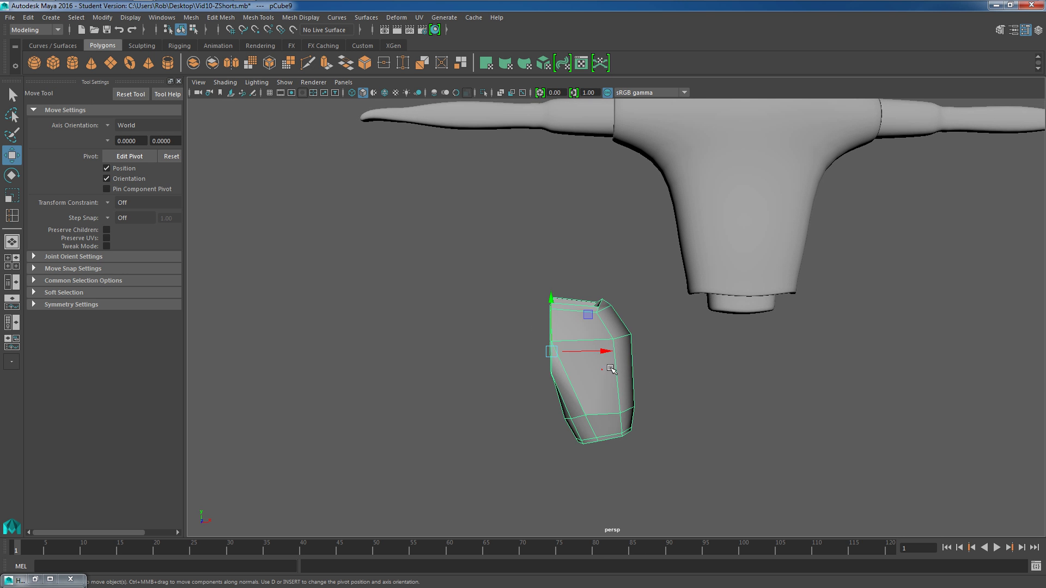
drag(609, 353, 789, 353)
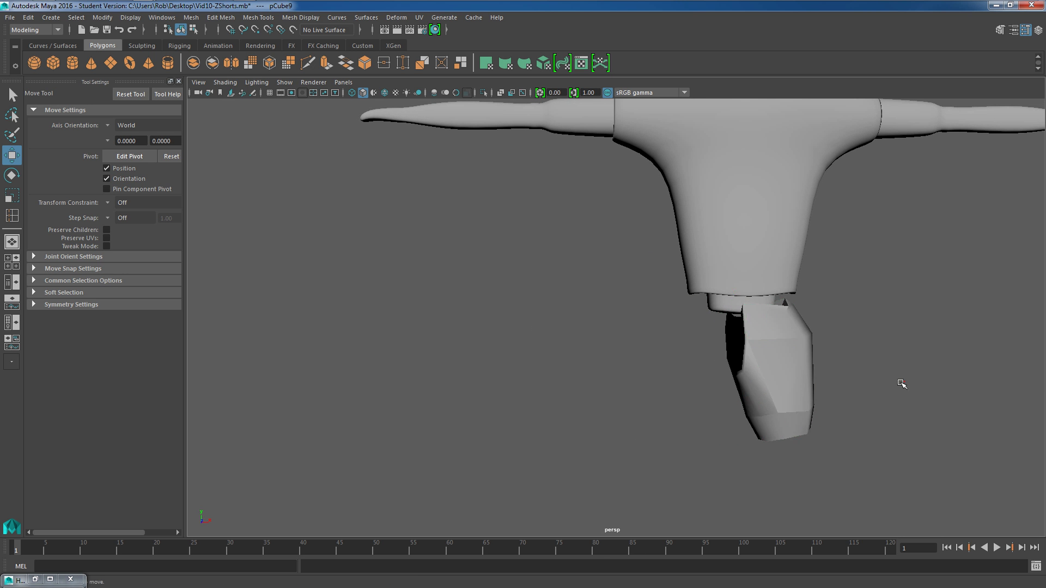
Step: Turn on smooth mesh preview for the half shorts, checking the fit in wireframe before restoring shaded display
click(904, 381)
alt+drag(904, 381, 859, 401)
scroll(803, 395, up, 3)
alt+middle_drag(785, 376, 773, 406)
click(809, 433)
key(4)
key(3)
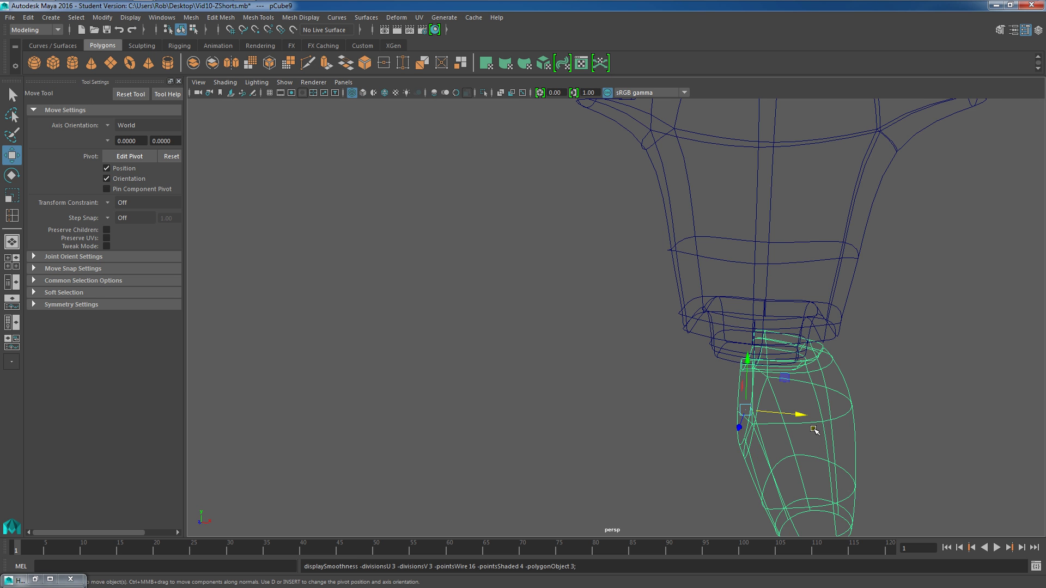
key(5)
mouse_move(813, 430)
alt+mouse_down()
mouse_move(810, 324)
mouse_move(799, 350)
mouse_move(810, 381)
mouse_move(808, 329)
mouse_move(817, 373)
mouse_move(817, 345)
mouse_move(789, 306)
mouse_move(752, 332)
alt+mouse_up()
scroll(838, 358, down, 8)
Step: Mirror the half shorts with Mirror Cut and slide the cut plane along X toward the centre line
click(191, 17)
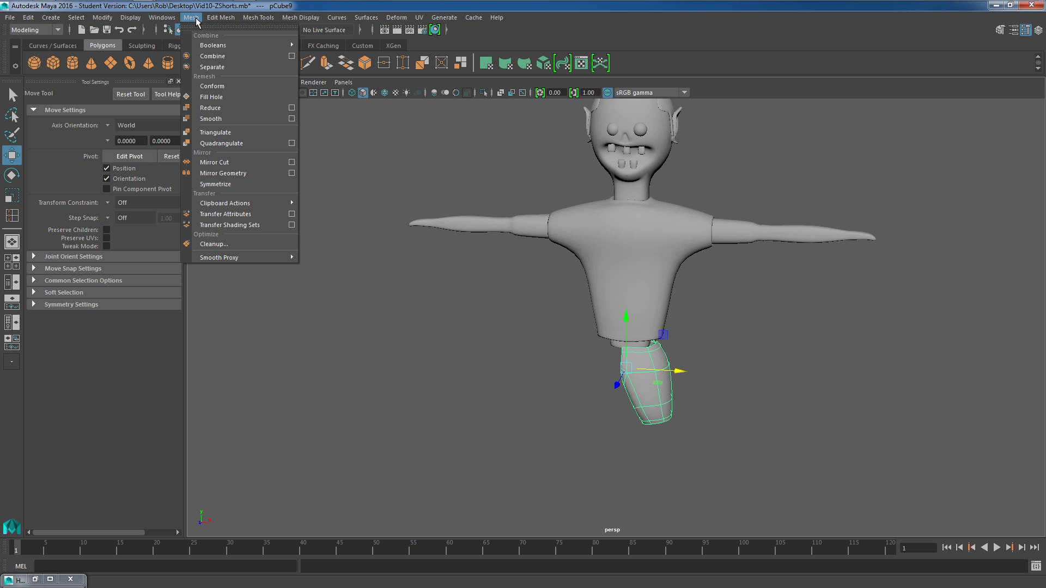
click(216, 162)
drag(684, 388, 662, 377)
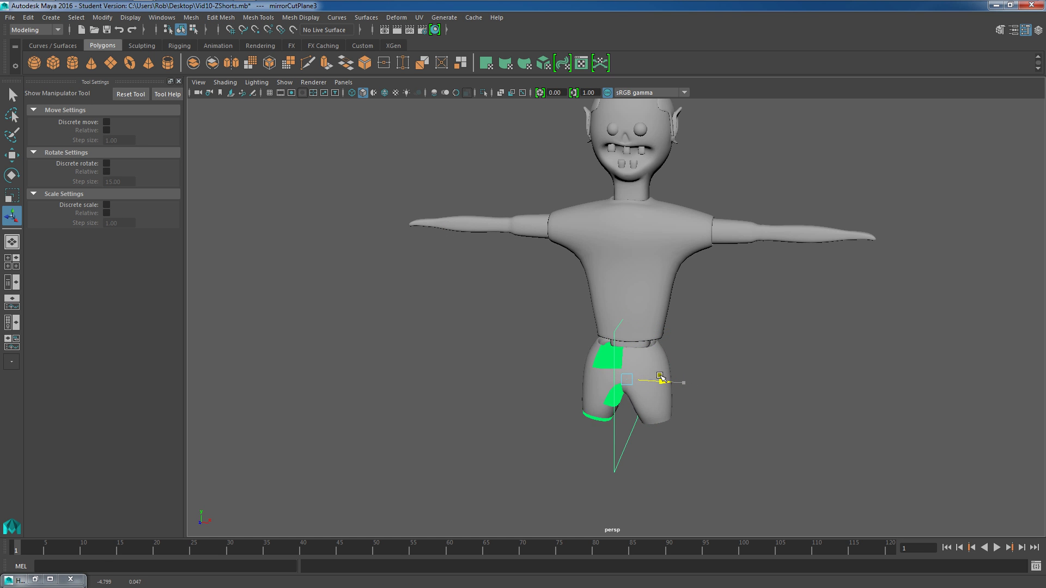
Step: Fine-tune the mirror cut plane's X position so the two halves of the shorts meet without a central gap
scroll(684, 301, up, 6)
alt+right_drag(684, 300, 795, 534)
scroll(752, 404, up, 5)
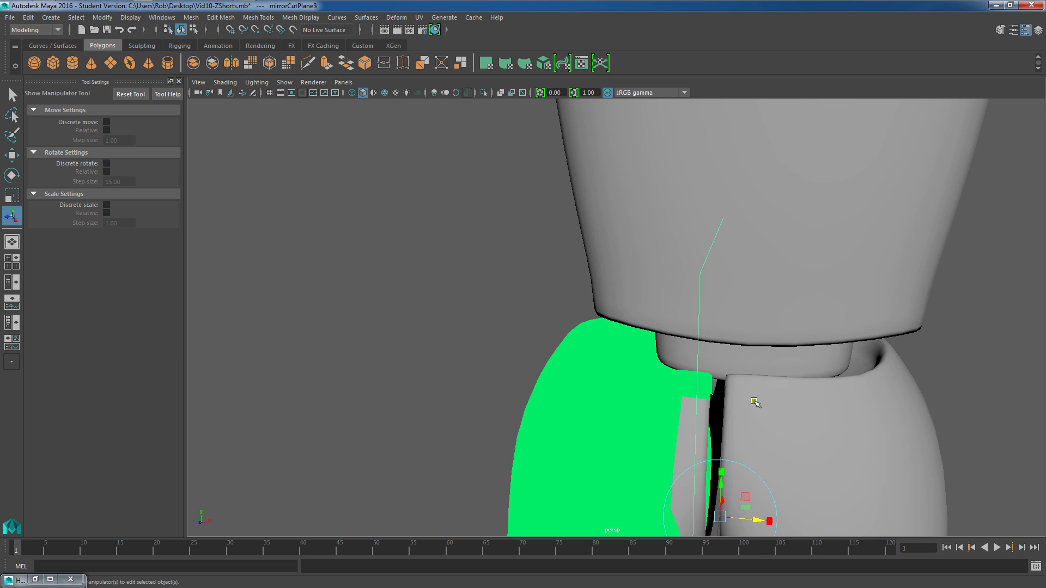
drag(757, 503, 765, 505)
scroll(769, 426, down, 4)
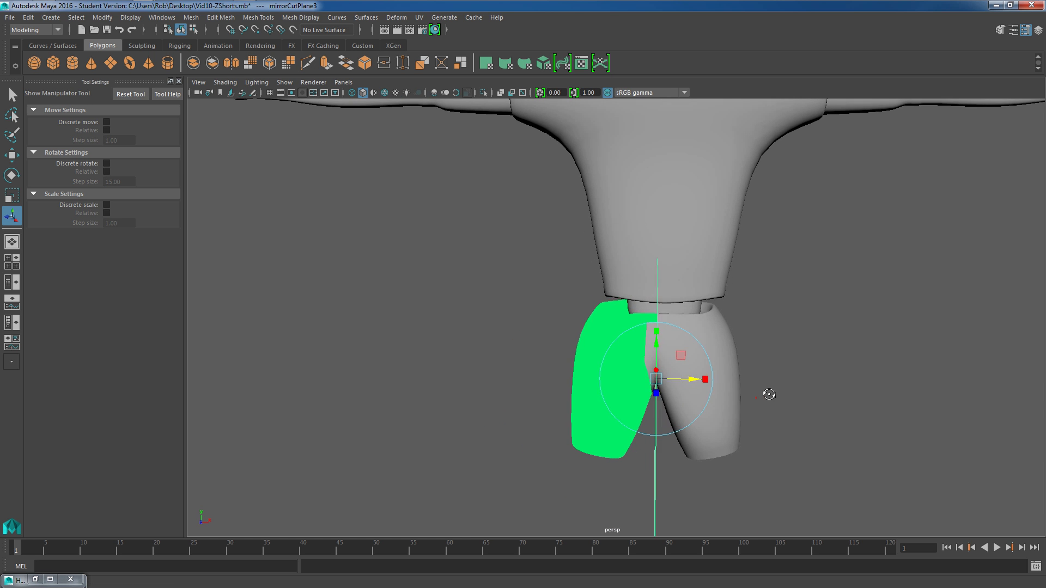
scroll(757, 392, up, 4)
drag(716, 417, 719, 412)
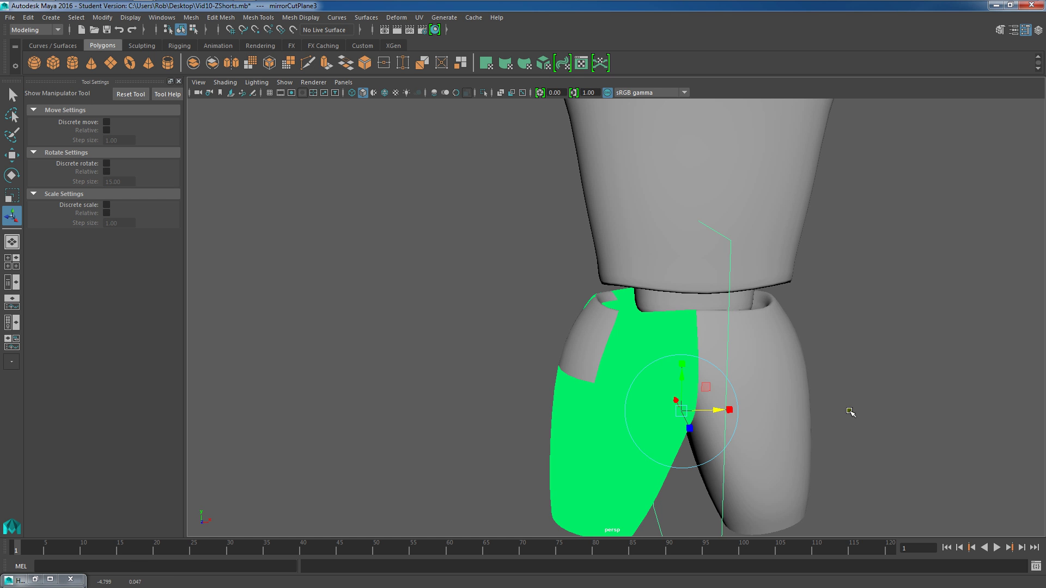
alt+drag(821, 403, 831, 416)
Step: Select the mirror cut plane on its own and hide it
right_drag(790, 272, 814, 258)
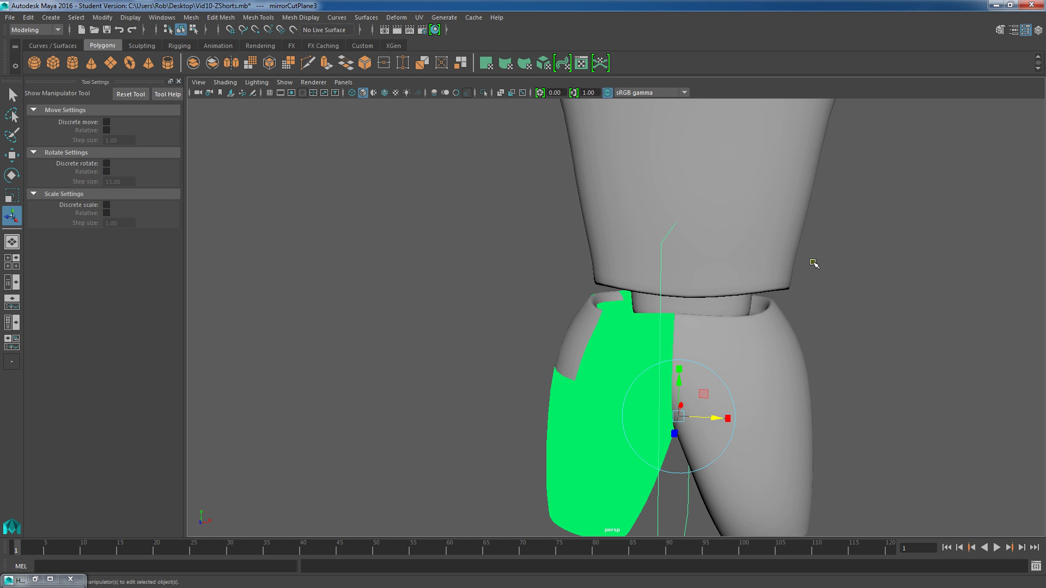
click(518, 490)
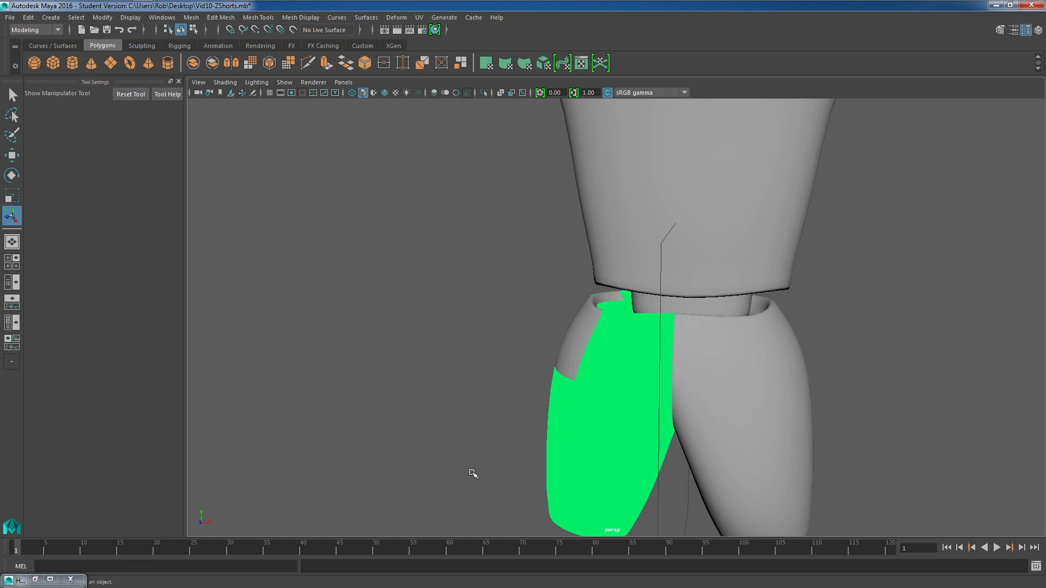
click(660, 511)
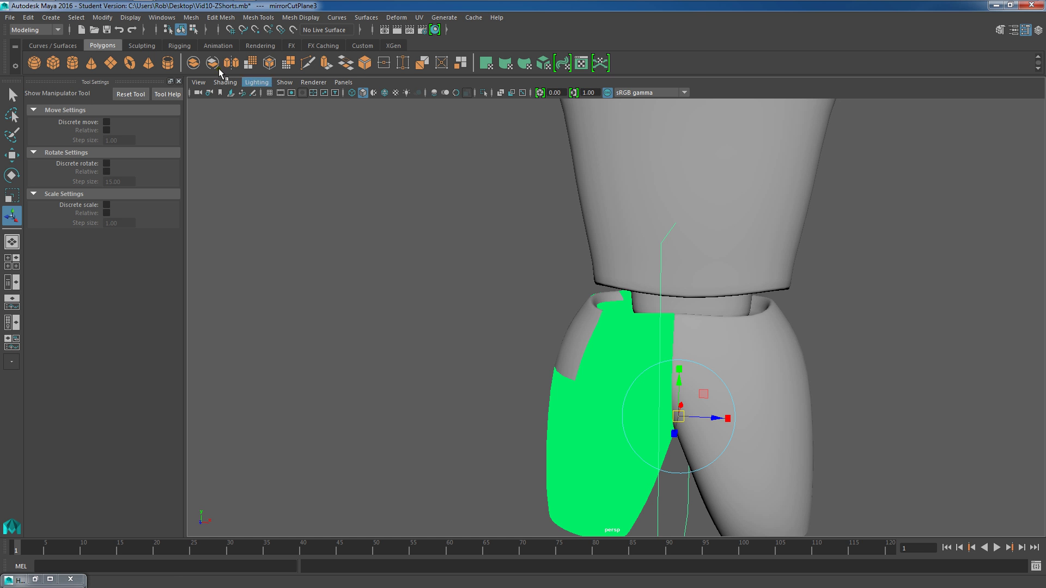
click(131, 17)
mouse_move(207, 85)
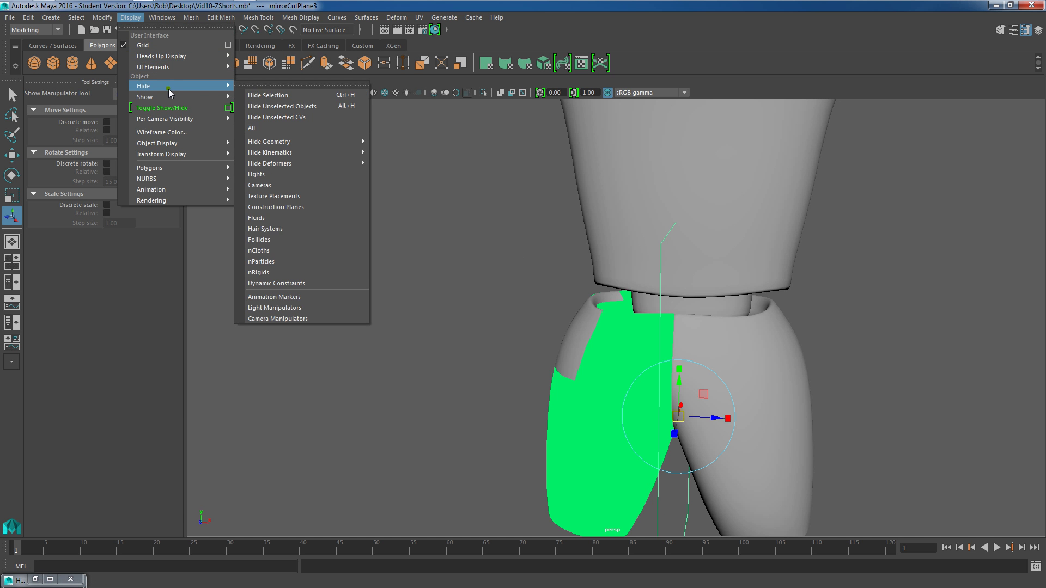
click(256, 97)
Step: Assign the default lambert1 material from Hypershade to the mirrored half of the shorts, and put the Hypershade window away
scroll(574, 258, down, 6)
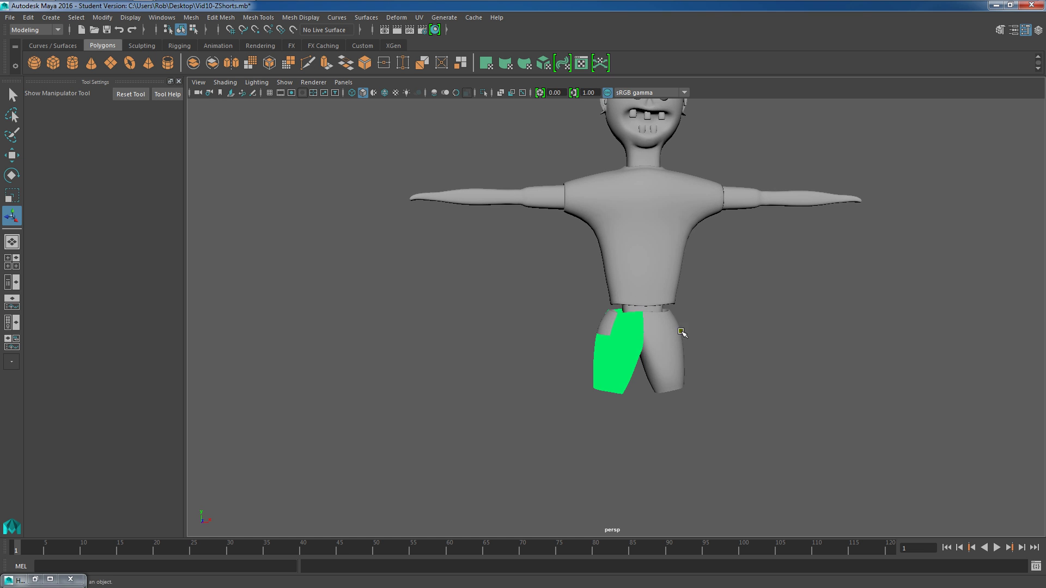
alt+middle_drag(675, 305, 665, 316)
scroll(664, 316, up, 2)
mouse_move(665, 322)
alt+mouse_down()
mouse_move(675, 353)
mouse_move(669, 338)
alt+mouse_up()
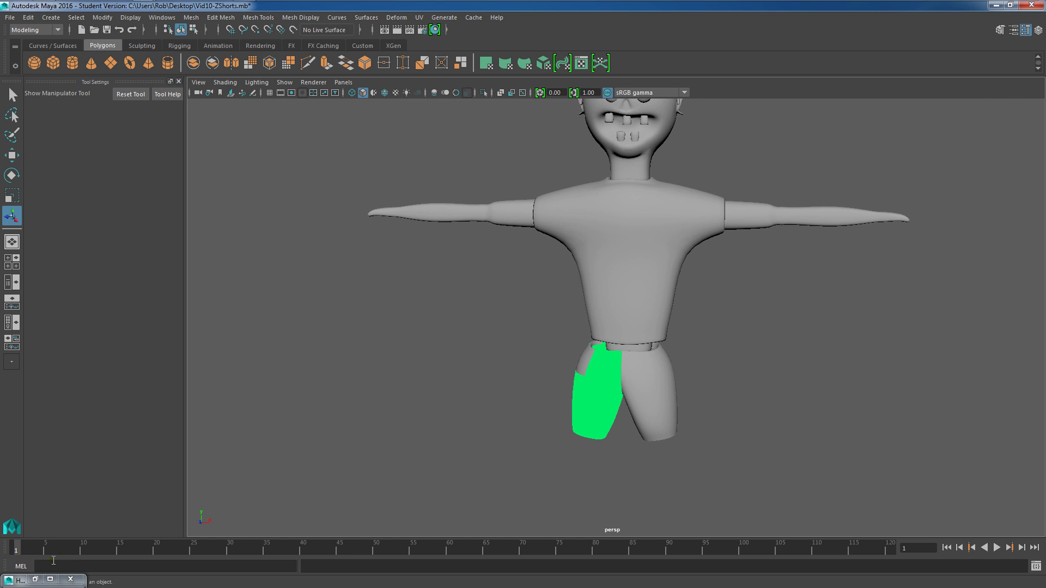
double_click(22, 579)
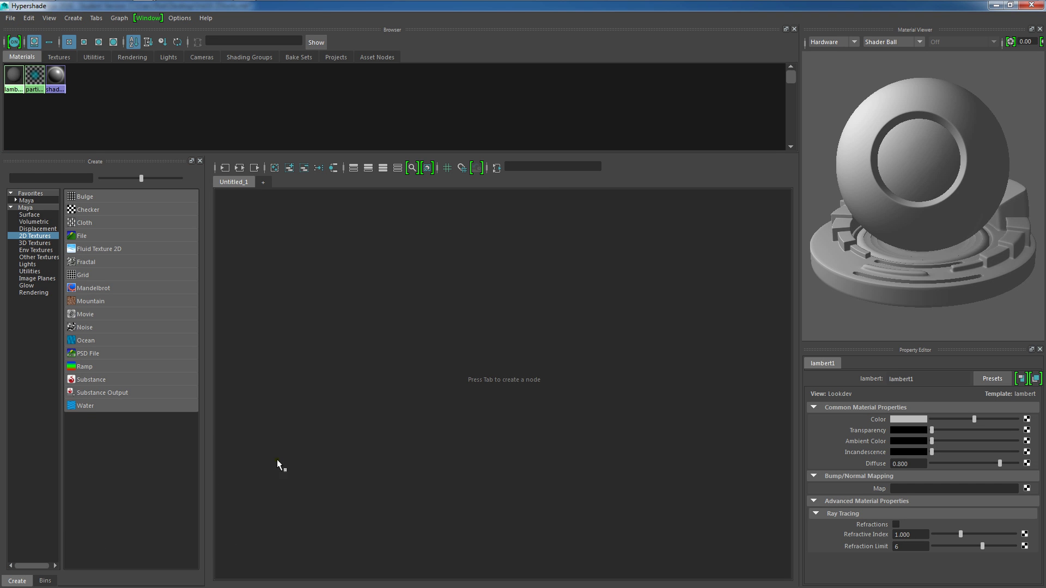
drag(751, 16, 658, 461)
middle_drag(177, 518, 619, 401)
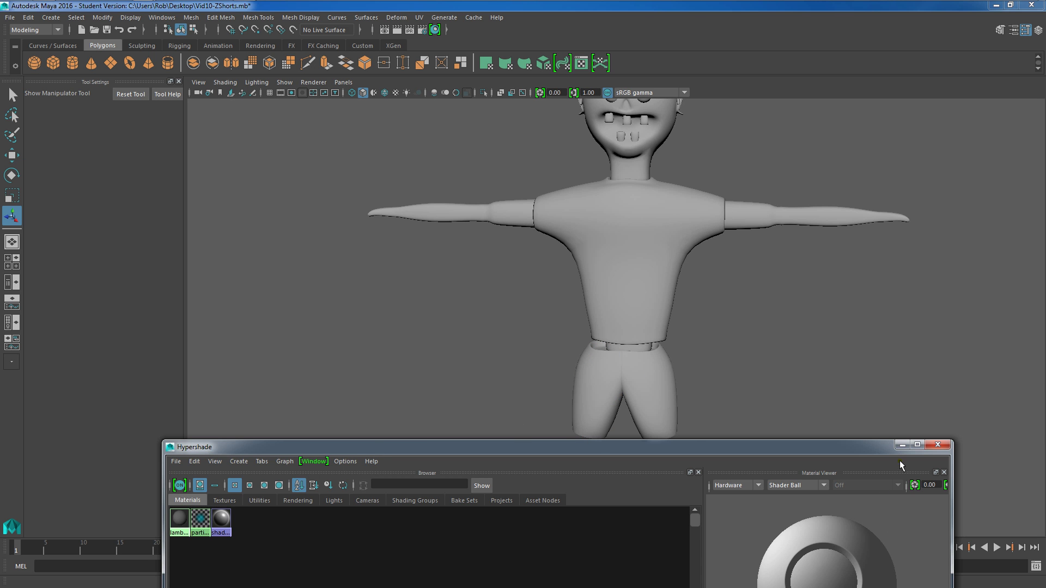
click(900, 446)
Step: Select the complete shorts and nudge them along X to centre them under the torso
alt+drag(757, 422, 773, 410)
alt+middle_drag(736, 399, 713, 405)
click(642, 391)
alt+drag(641, 391, 701, 415)
key(w)
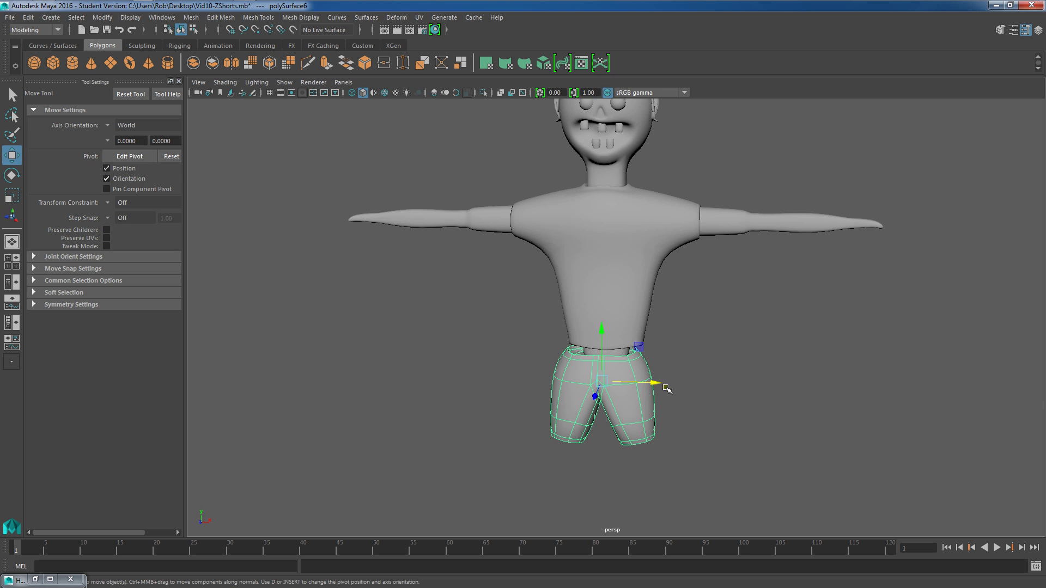
drag(659, 384, 664, 383)
scroll(723, 379, down, 3)
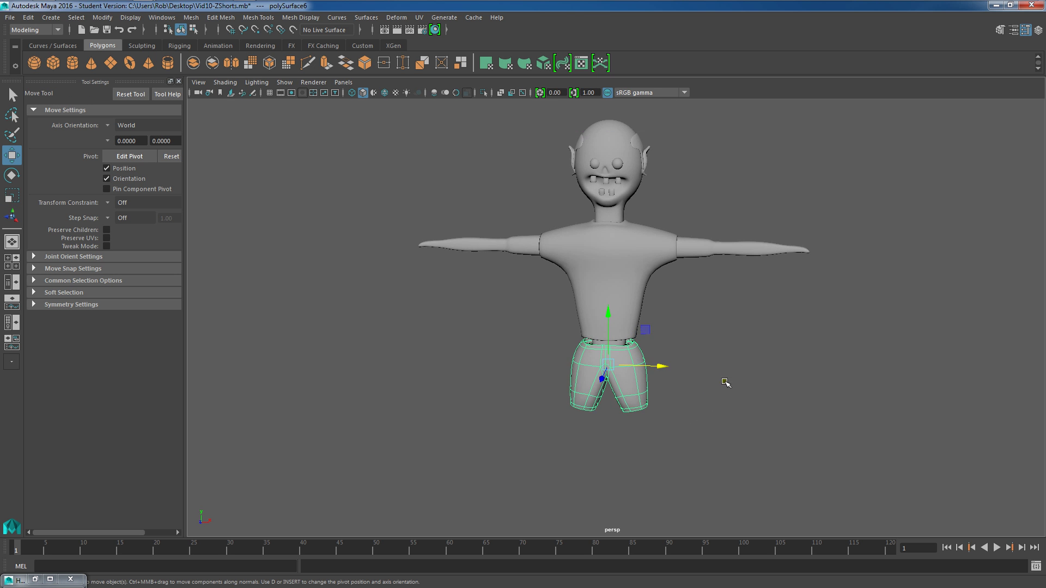
Step: Select all faces of the shorts and extrude them outward with a Local Translate Z of 0.02 to give the cloth thickness
click(713, 408)
alt+drag(708, 416, 684, 420)
scroll(714, 432, up, 5)
click(683, 455)
alt+drag(685, 456, 690, 388)
right_drag(662, 352, 660, 384)
alt+drag(536, 401, 550, 351)
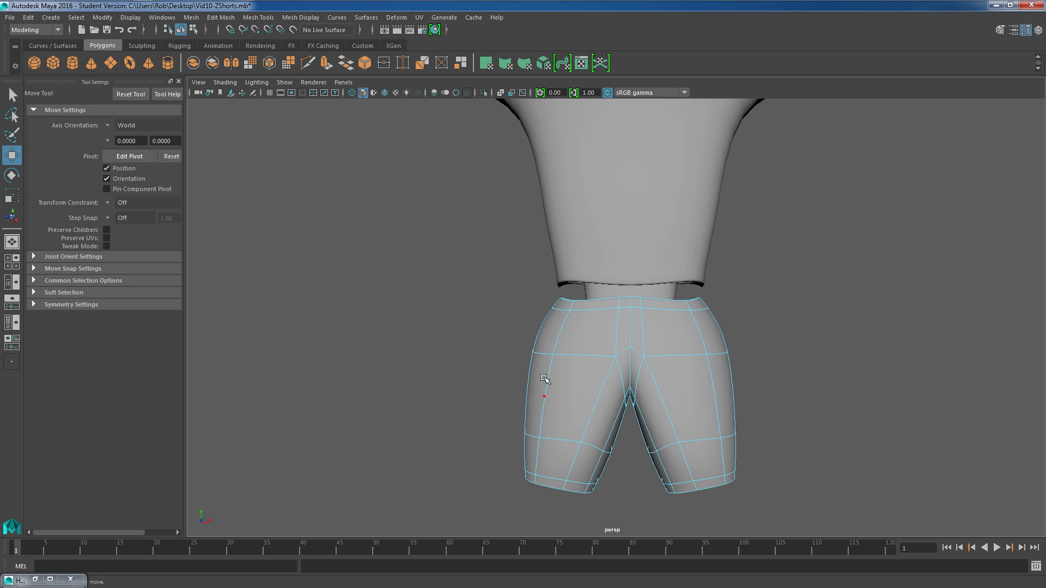
drag(777, 558, 765, 516)
alt+drag(769, 507, 777, 465)
key(ctrl+e)
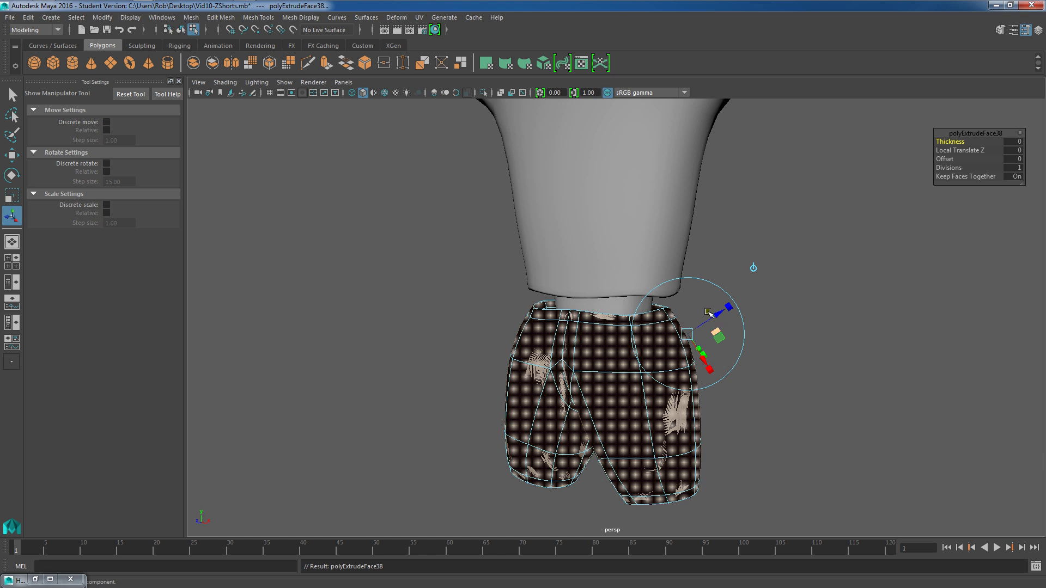
alt+drag(720, 340, 712, 387)
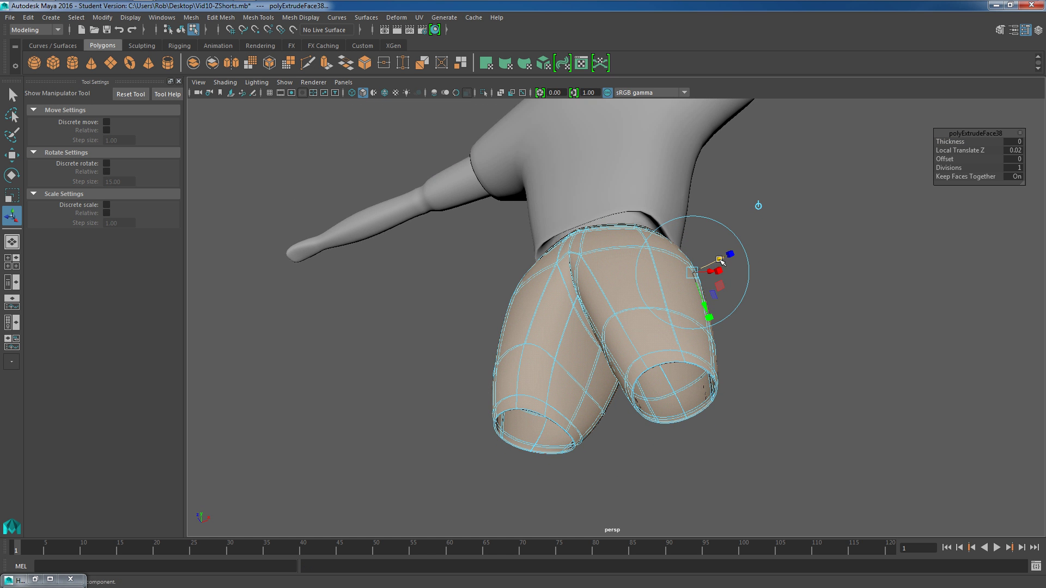
Step: Clear the face selection and return the shorts to object mode
click(750, 351)
alt+drag(630, 290, 661, 348)
right_drag(658, 274, 700, 261)
alt+drag(645, 341, 678, 356)
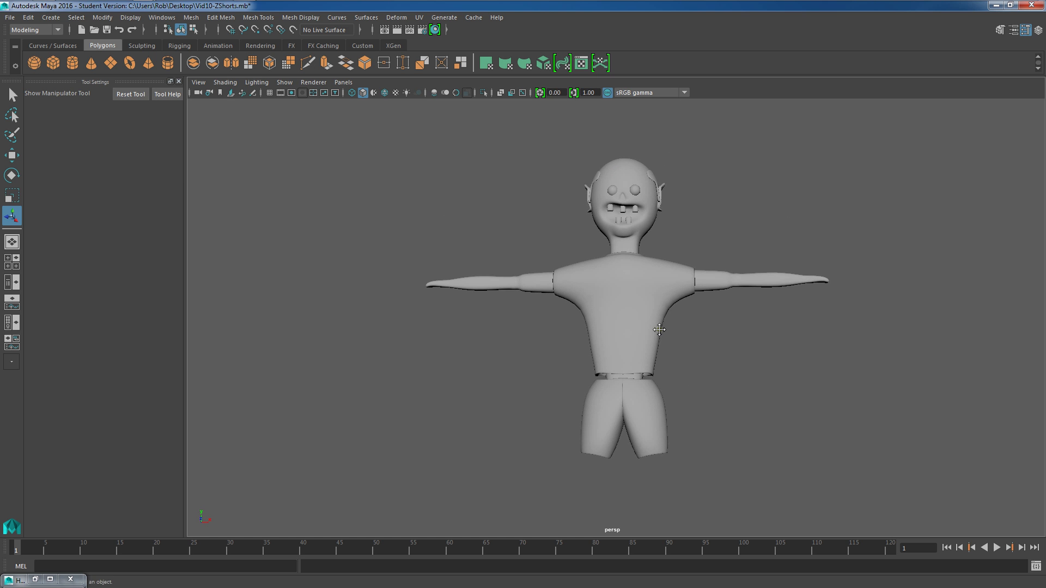
alt+middle_drag(659, 292, 645, 329)
scroll(644, 330, up, 1)
alt+drag(645, 318, 644, 329)
scroll(645, 330, up, 4)
alt+middle_drag(642, 339, 646, 354)
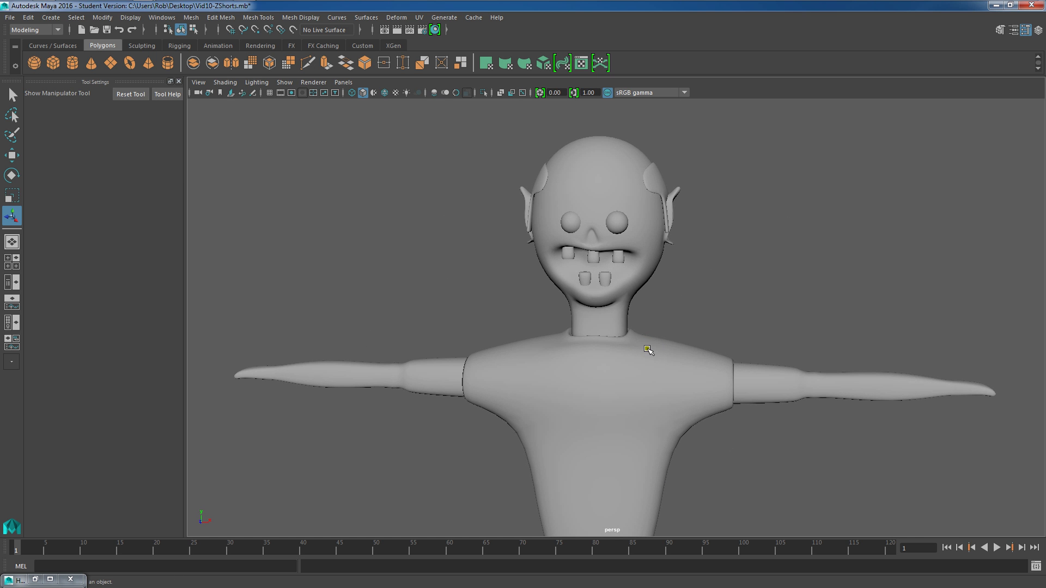